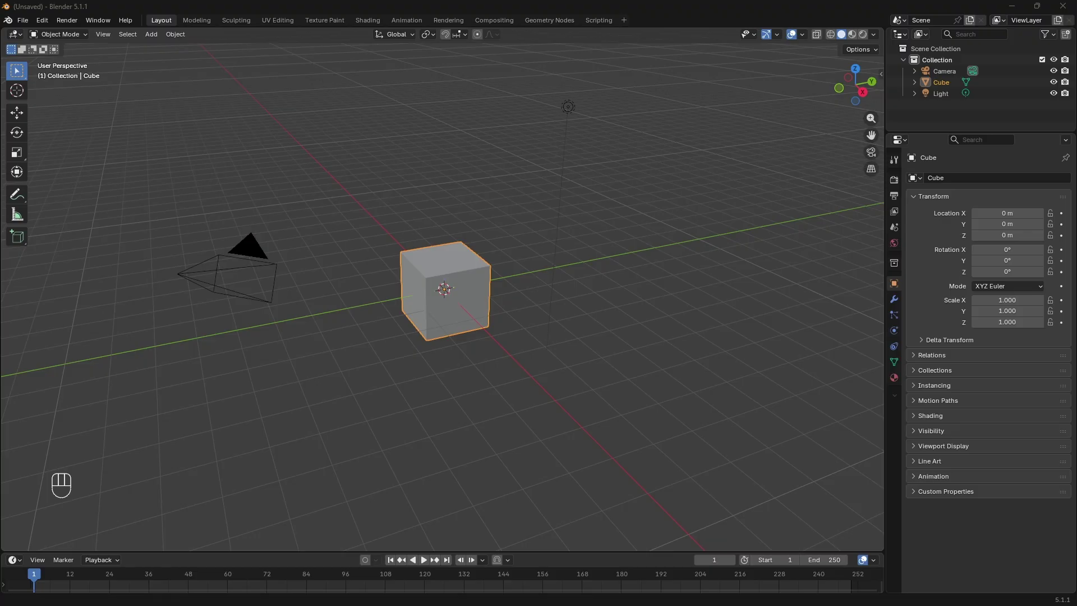
Step: Set the interface resolution scale to 1.1 in the preferences and close them
click(45, 23)
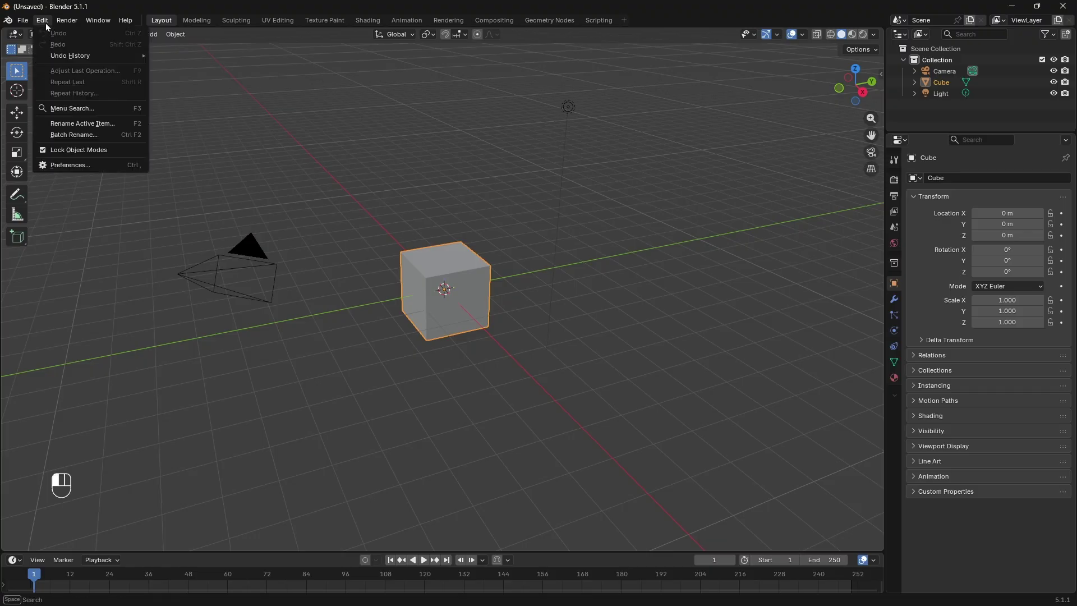
click(44, 21)
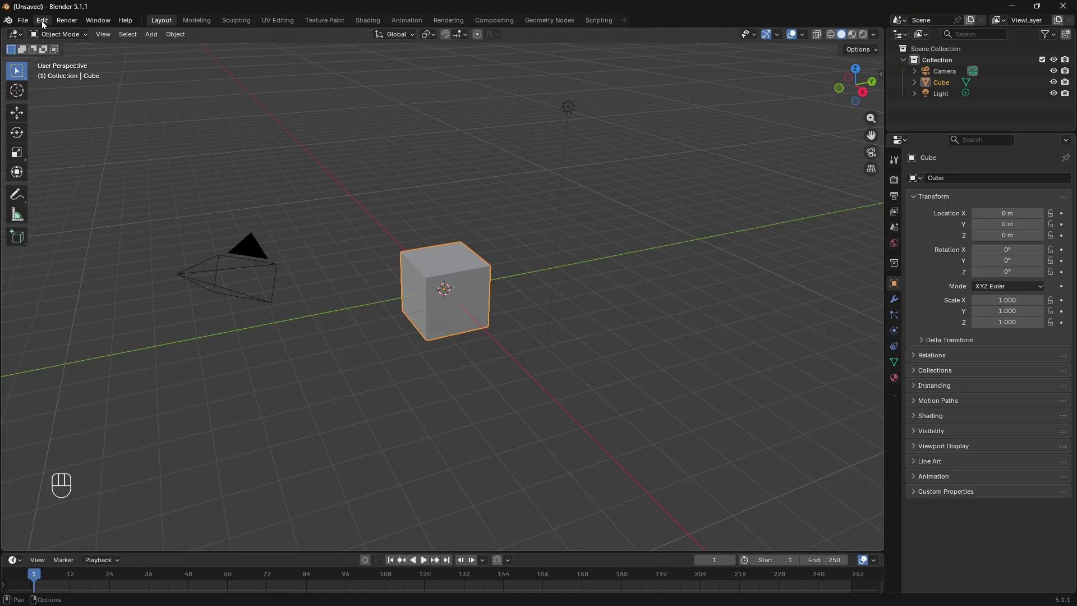
click(41, 21)
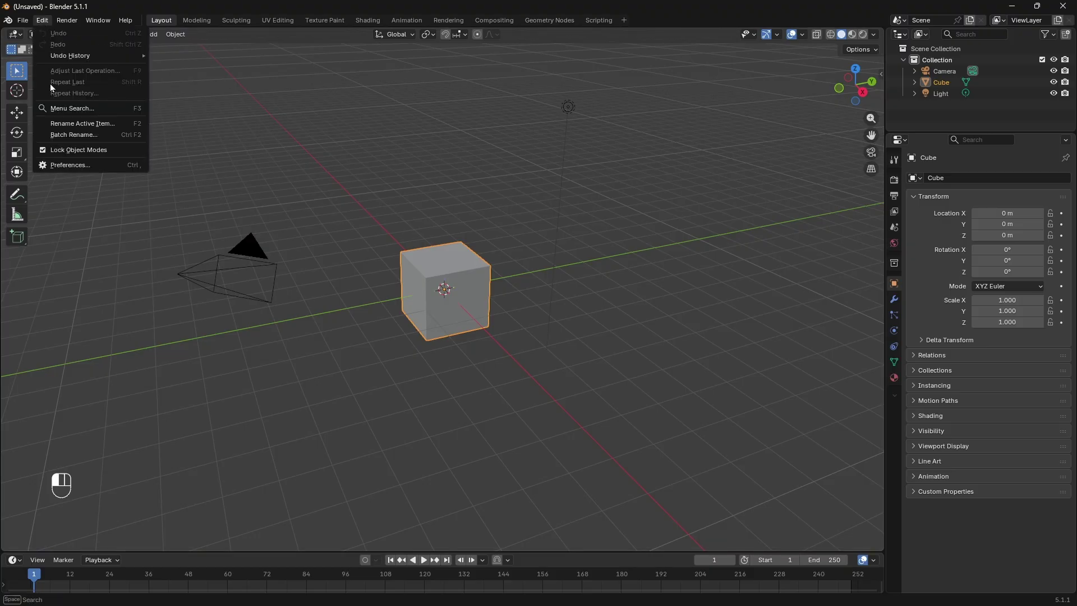
click(82, 165)
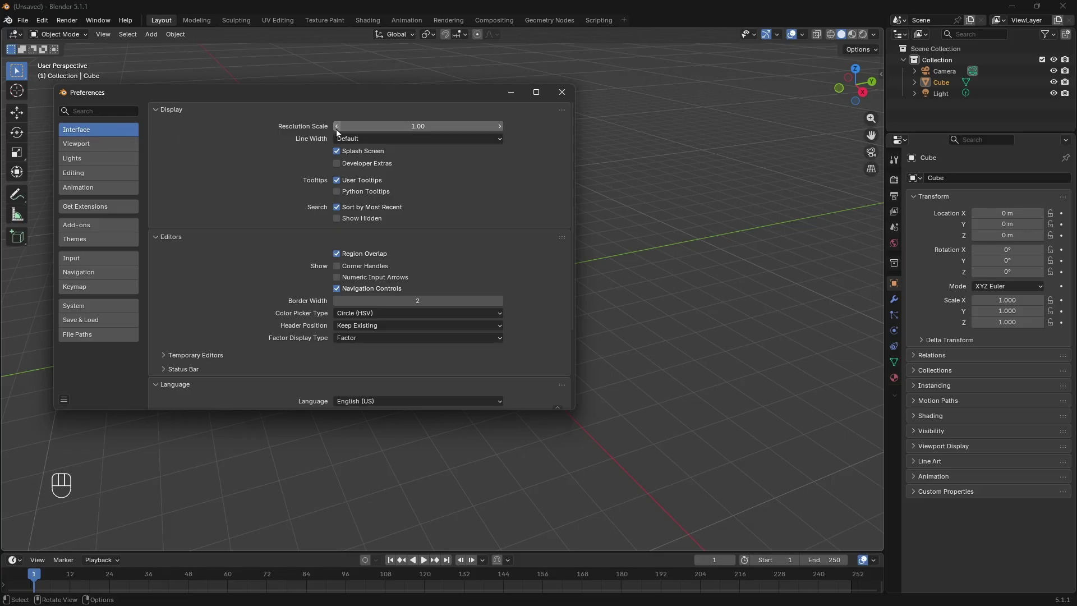
click(385, 126)
text(1.1)
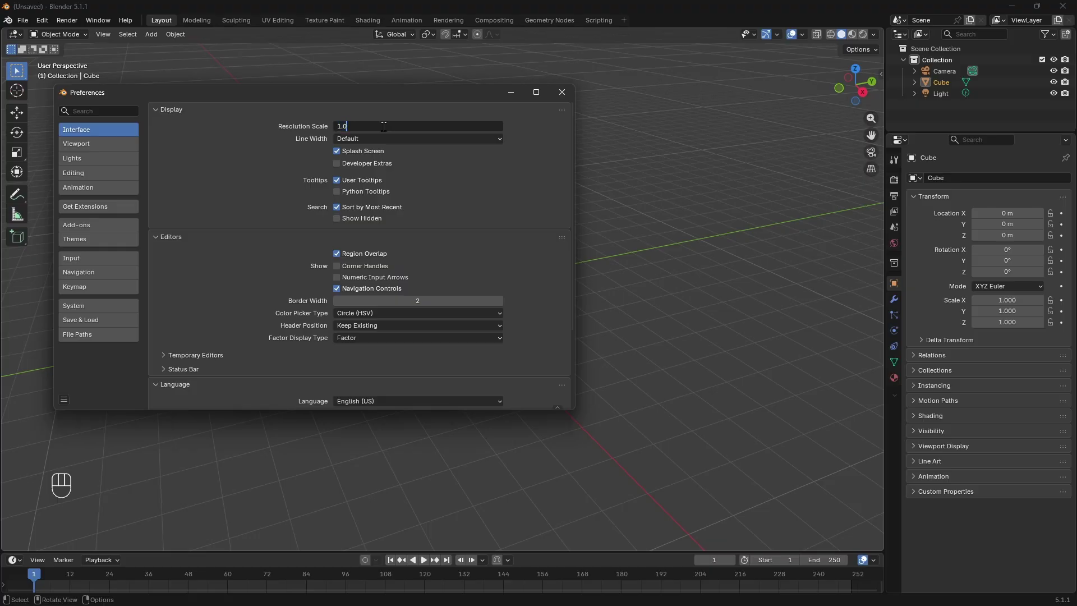
key(Return)
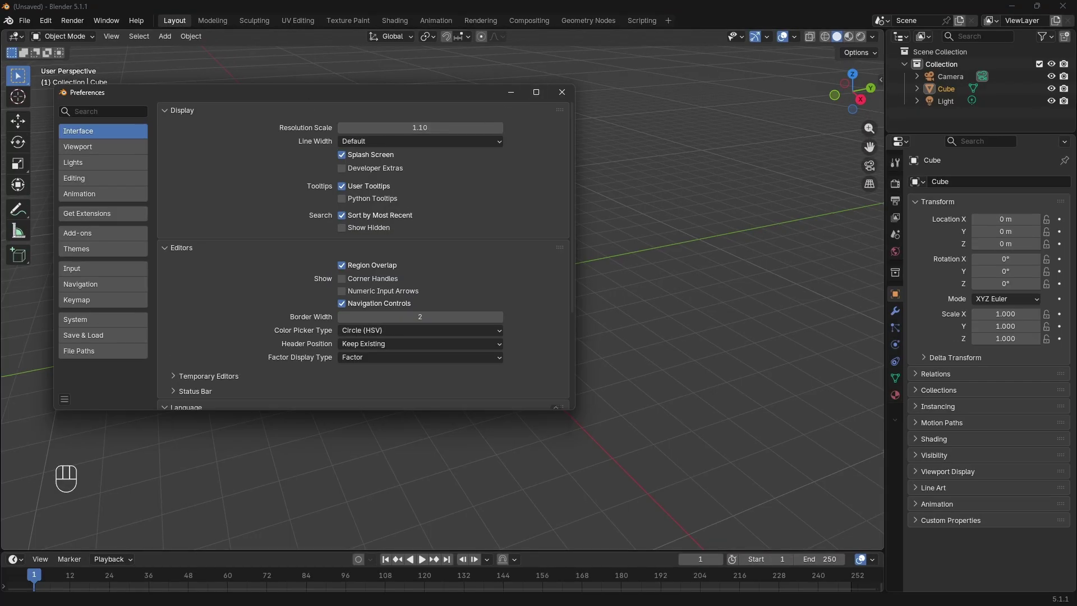
click(562, 93)
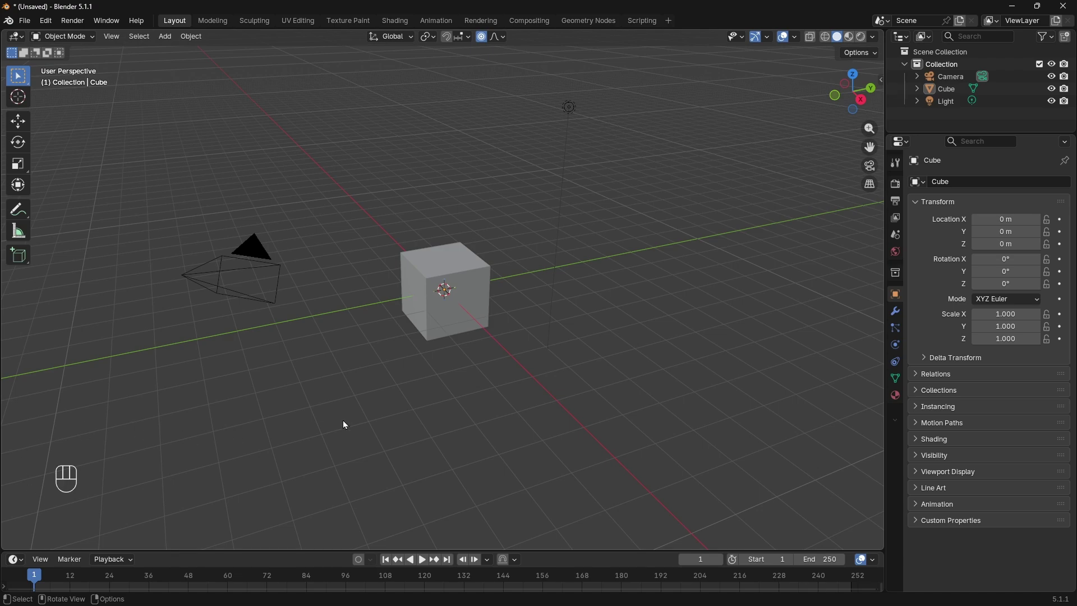
Step: Turn off proportional editing
right_click(300, 412)
key(o)
key(p)
key(p)
key(p)
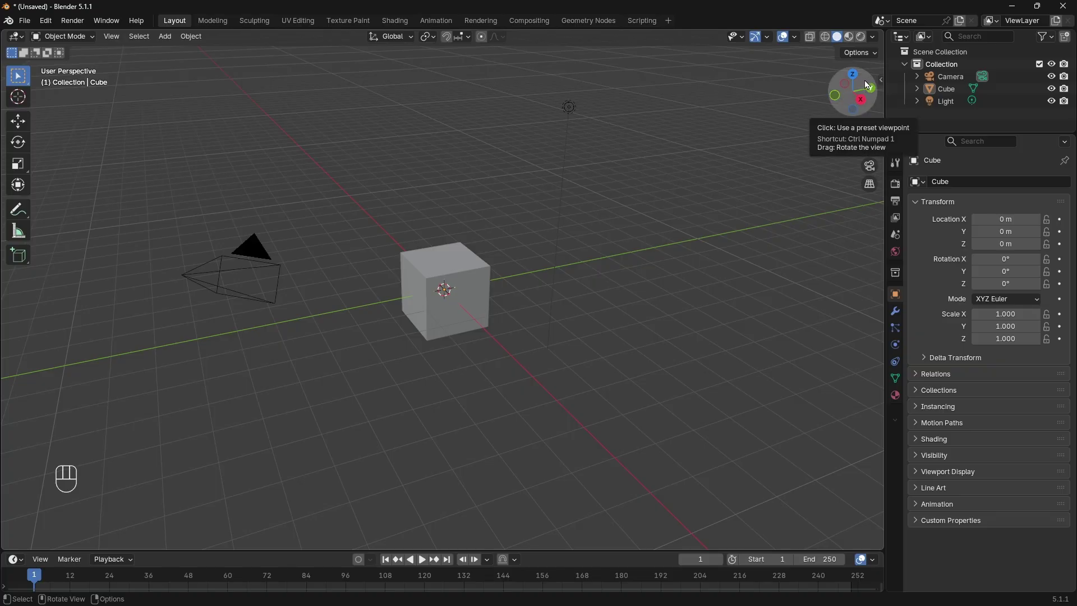
Step: Orbit, zoom and pan the viewport to look at the cube from another side at closer range
mouse_move(864, 82)
mouse_down()
mouse_move(393, 89)
mouse_move(393, 148)
mouse_move(303, 136)
mouse_move(617, 96)
mouse_move(978, 88)
mouse_move(641, 92)
mouse_move(942, 91)
mouse_move(785, 91)
mouse_move(786, 22)
mouse_move(784, 98)
mouse_move(785, 9)
mouse_move(774, 146)
mouse_move(777, 3)
mouse_move(778, 119)
mouse_move(770, 88)
mouse_move(725, 90)
mouse_move(765, 118)
mouse_move(744, 87)
mouse_move(697, 103)
mouse_move(767, 144)
mouse_move(774, 73)
mouse_move(698, 89)
mouse_move(773, 138)
mouse_move(842, 79)
mouse_move(761, 63)
mouse_move(632, 104)
mouse_move(667, 139)
mouse_move(865, 87)
mouse_up()
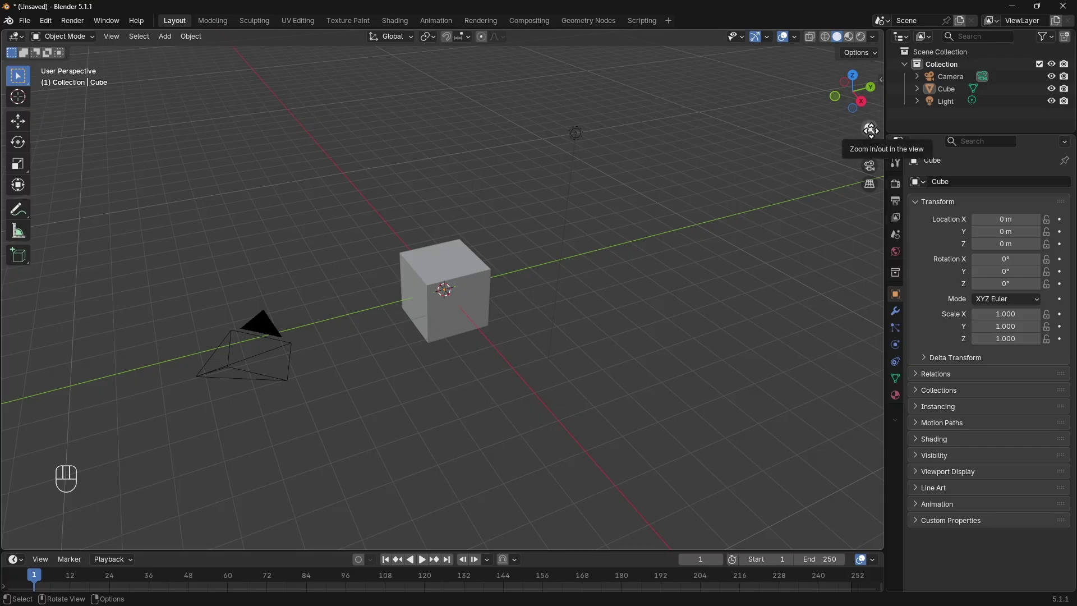
mouse_move(869, 129)
mouse_down()
mouse_move(869, 61)
mouse_move(868, 147)
mouse_up()
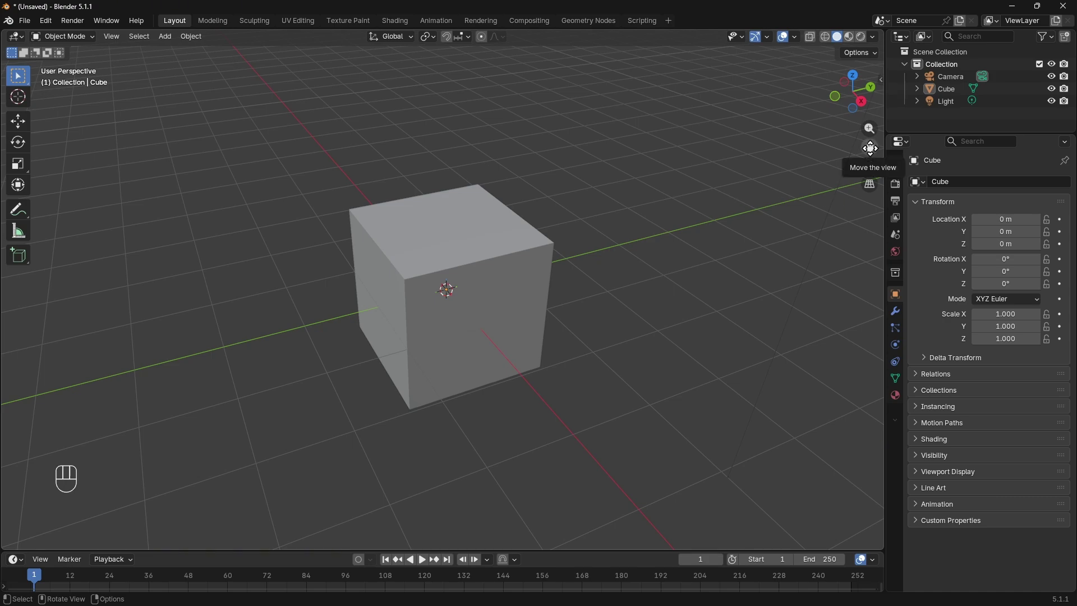
drag(870, 147, 871, 147)
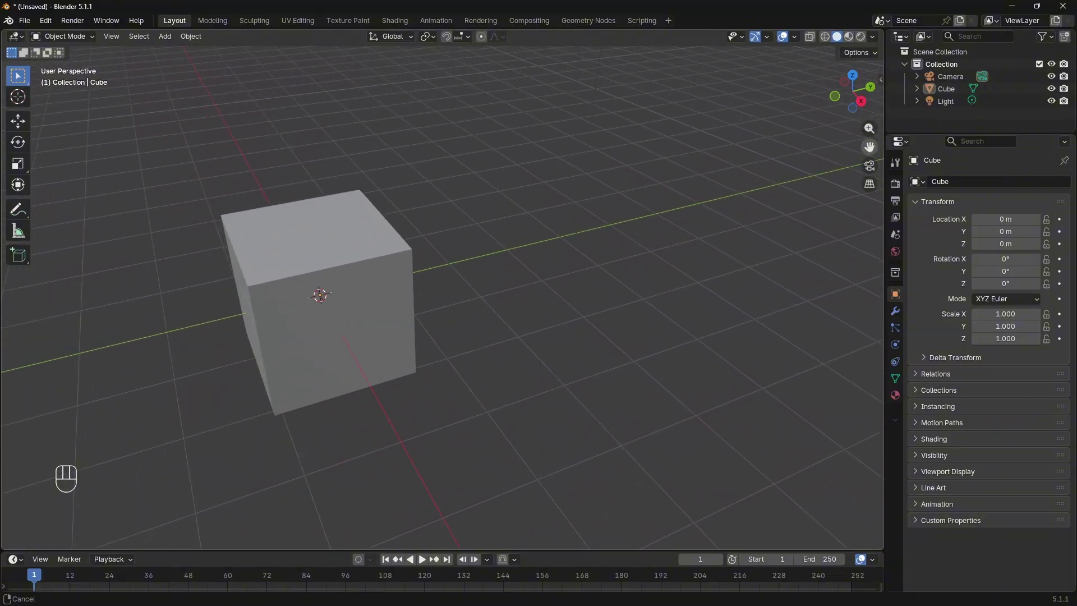
drag(871, 147, 817, 182)
drag(869, 99, 734, 98)
drag(869, 147, 890, 179)
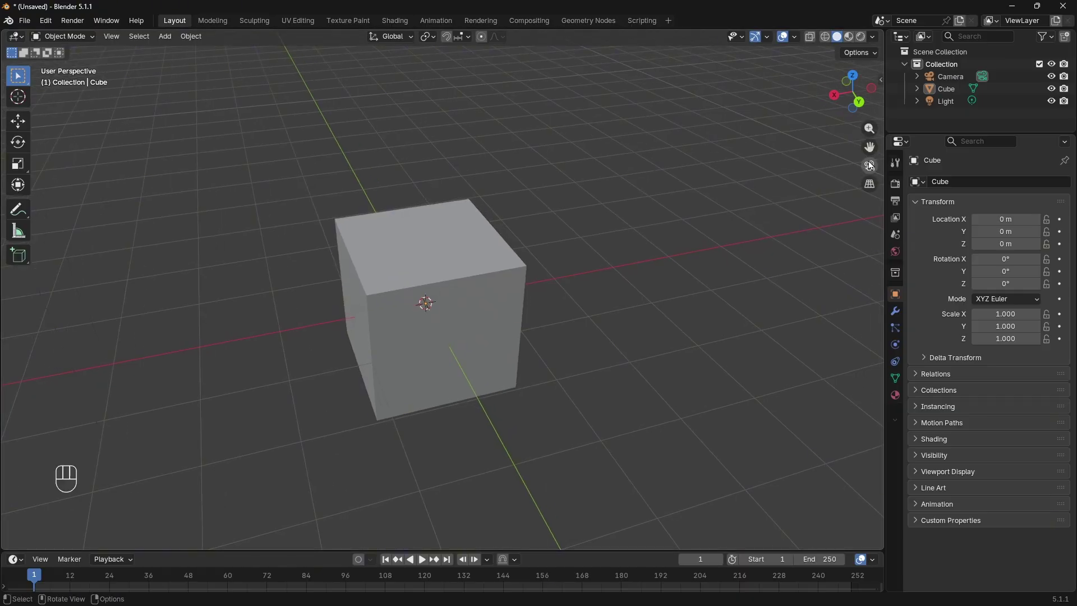
Step: View the cube through the scene camera and return to the free user view, twice
click(869, 167)
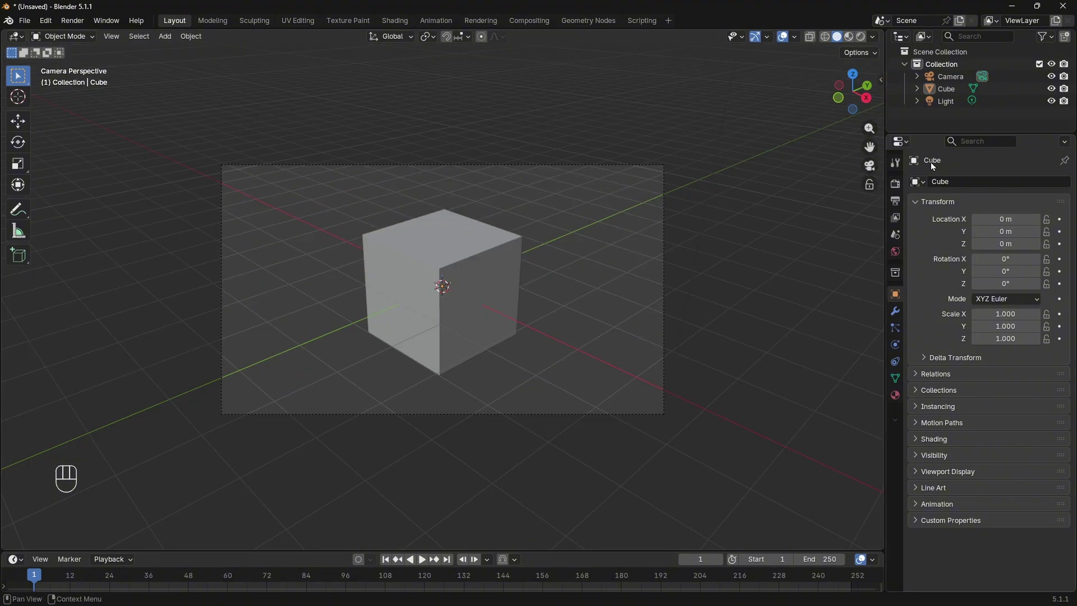
click(870, 166)
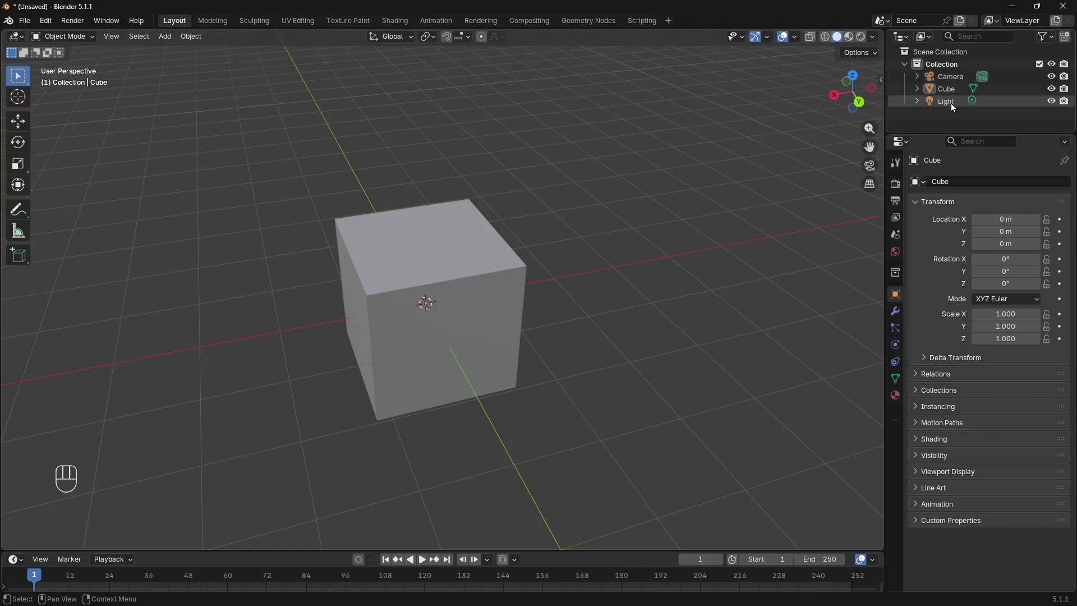
click(872, 167)
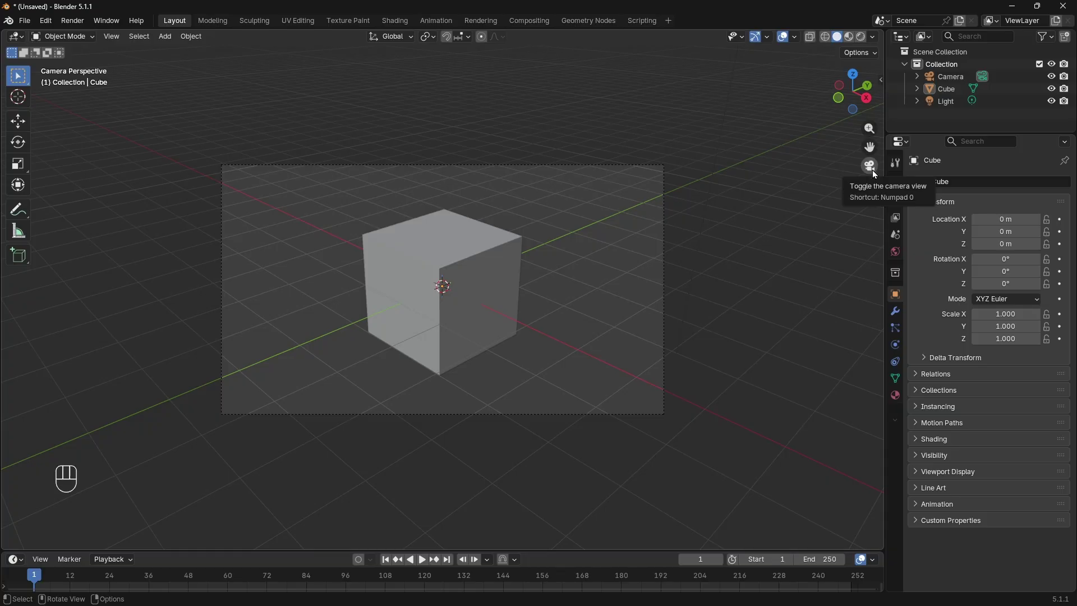
click(872, 169)
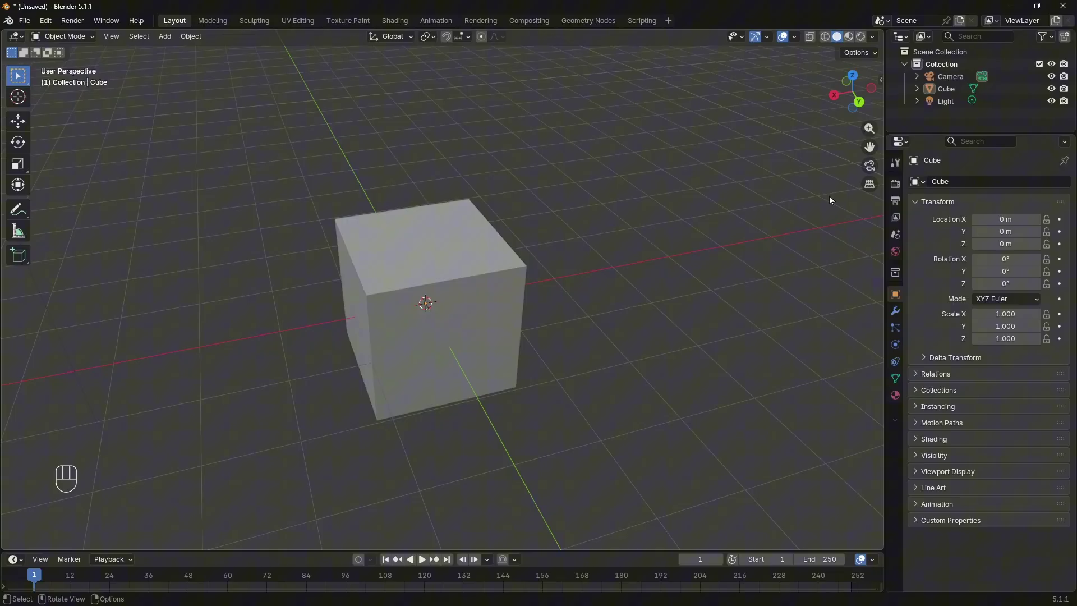
Step: Compare the cube in perspective and orthographic projection, ending in perspective
click(869, 185)
click(869, 185)
click(869, 185)
click(870, 185)
click(870, 187)
click(871, 188)
click(870, 188)
click(871, 187)
Step: Examine the cube from a new angle and at several distances, ending with it near the middle of the view
drag(868, 85, 862, 153)
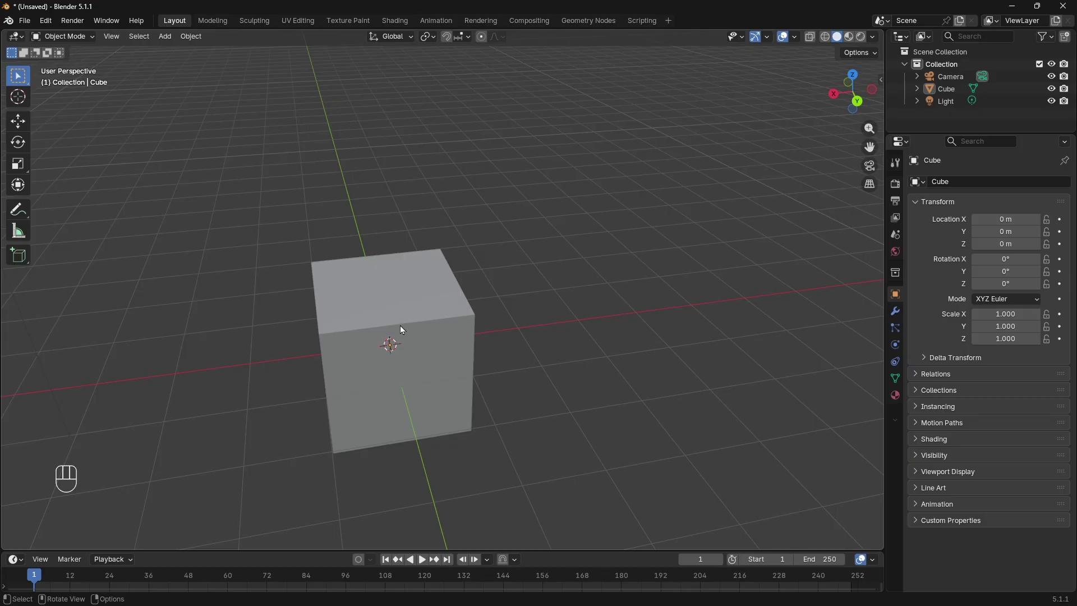
middle_drag(395, 346, 418, 372)
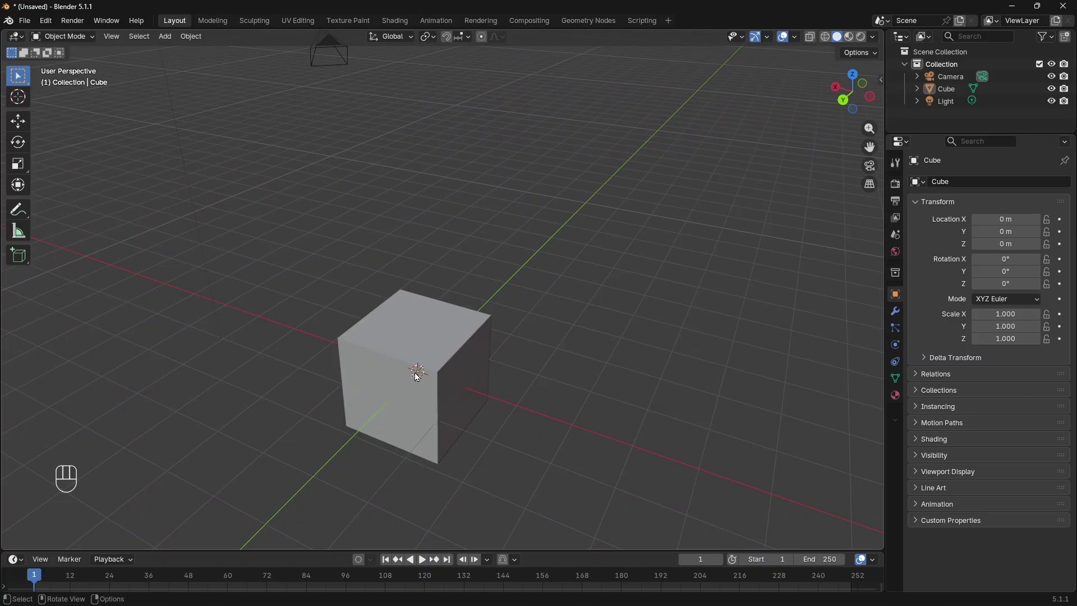
scroll(426, 395, up, 4)
scroll(426, 395, down, 3)
scroll(426, 395, down, 1)
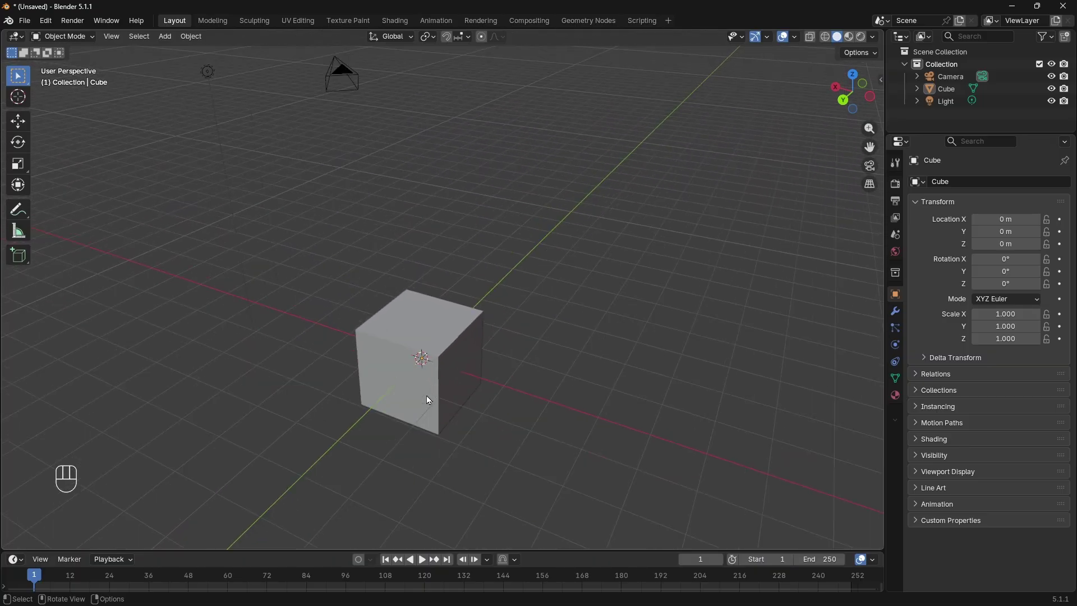
scroll(426, 395, up, 5)
scroll(427, 399, down, 5)
scroll(427, 400, up, 4)
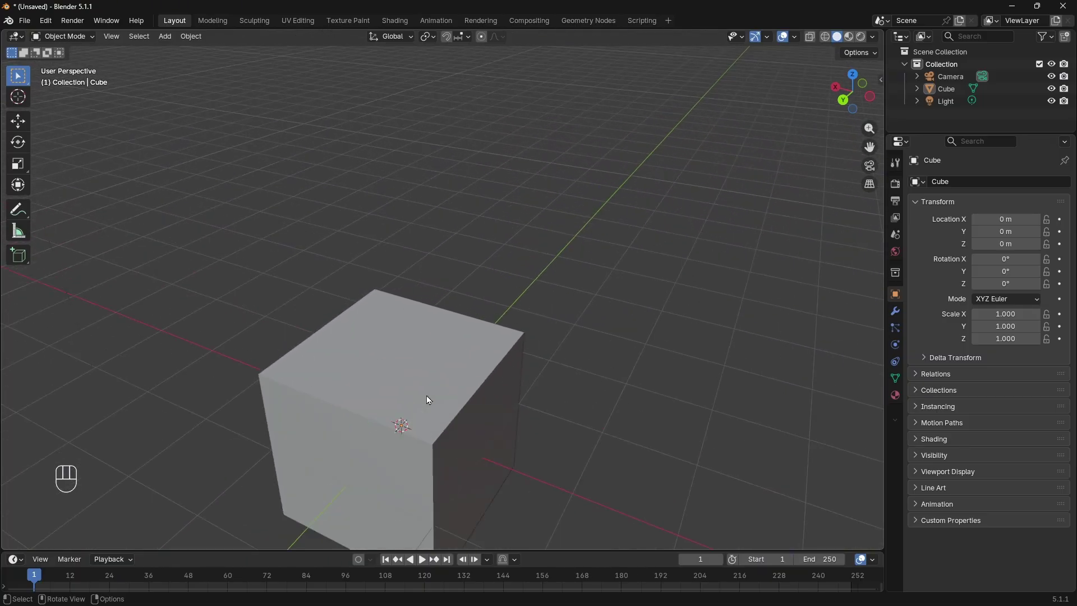
scroll(427, 399, down, 6)
scroll(428, 400, up, 6)
scroll(428, 400, down, 4)
scroll(428, 400, up, 3)
scroll(428, 399, down, 4)
scroll(426, 395, down, 1)
shift+middle_drag(427, 394, 435, 351)
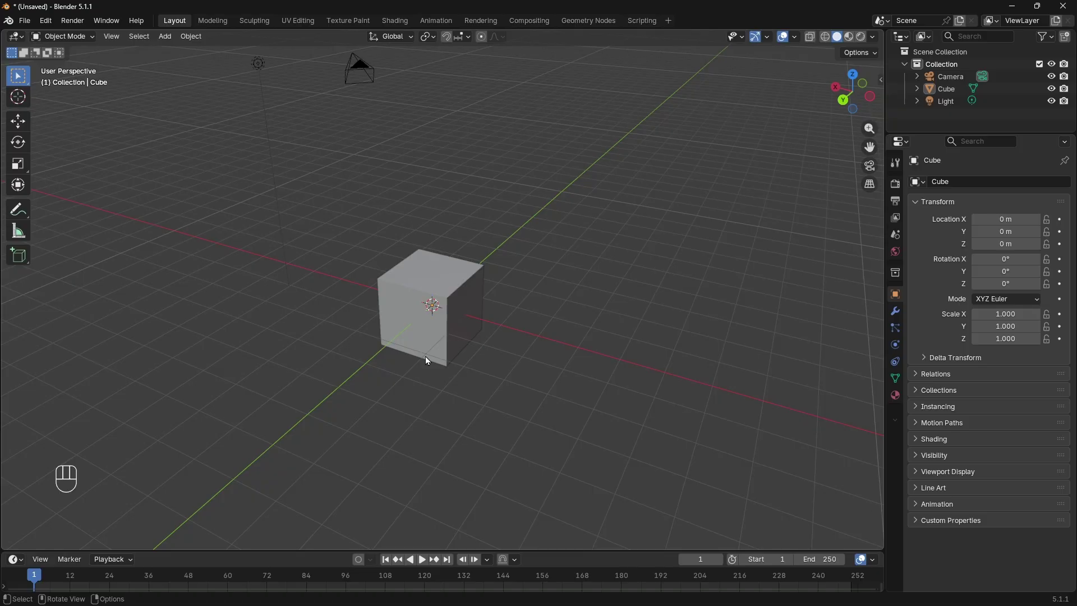
Step: Compare smooth and stepped zooming on the cube, and orbit around it to inspect its top and sides
ctrl+middle_drag(460, 345, 483, 254)
scroll(457, 347, up, 2)
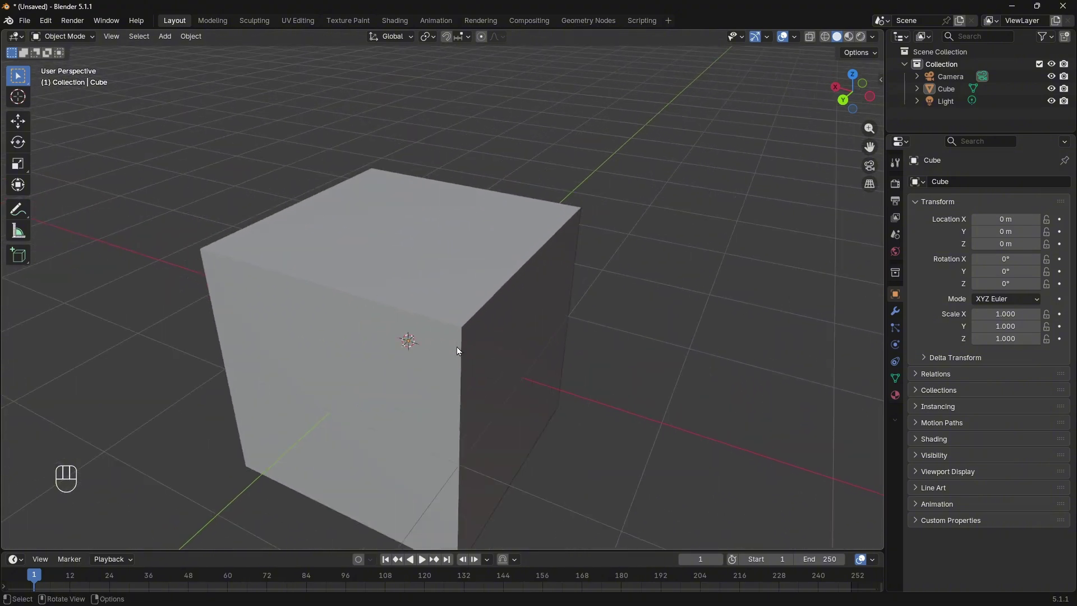
scroll(457, 347, down, 3)
scroll(457, 347, up, 5)
scroll(457, 348, down, 4)
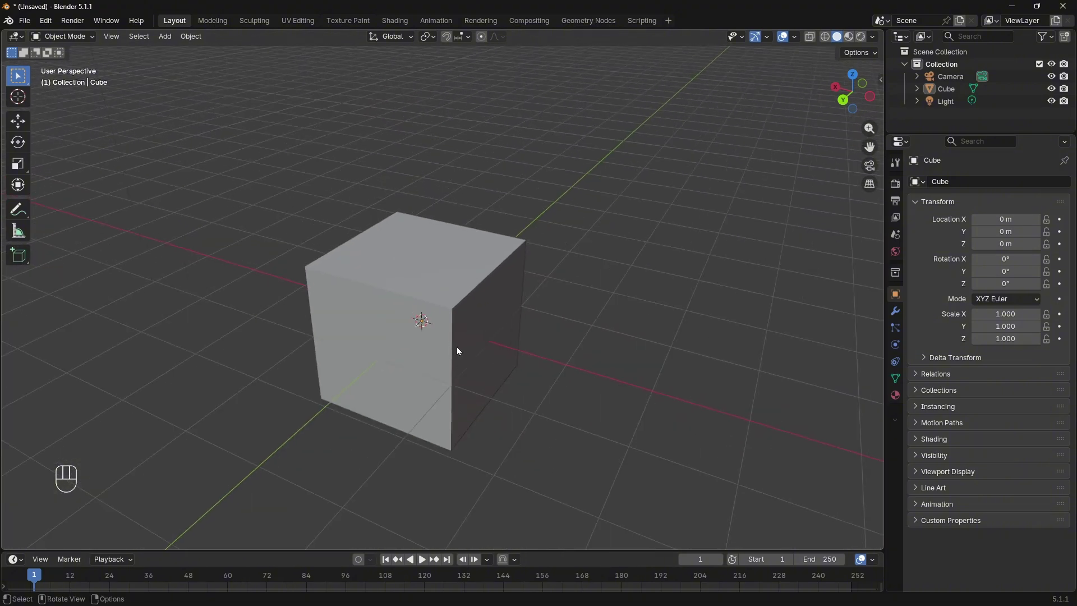
scroll(457, 348, up, 3)
scroll(456, 348, down, 2)
scroll(457, 348, up, 2)
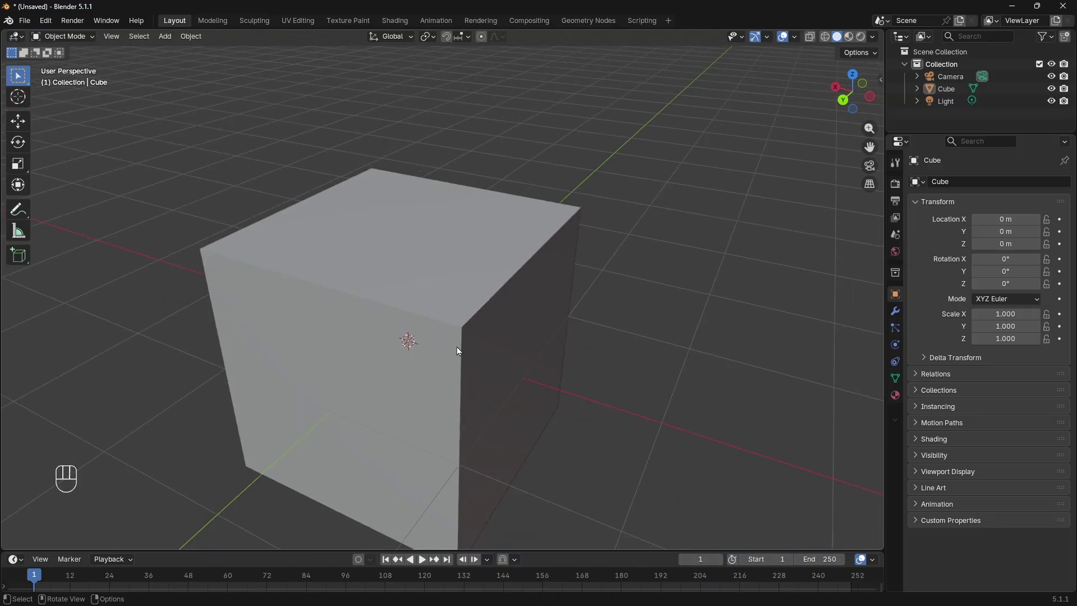
scroll(457, 348, down, 3)
scroll(456, 347, up, 3)
scroll(456, 347, down, 2)
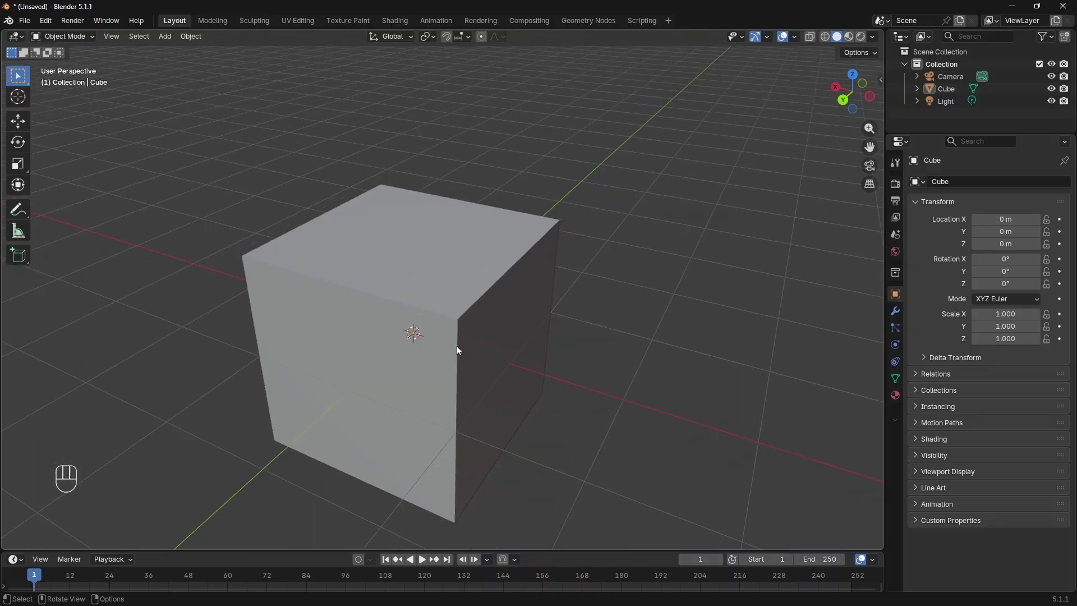
scroll(456, 352, down, 2)
key(ctrl)
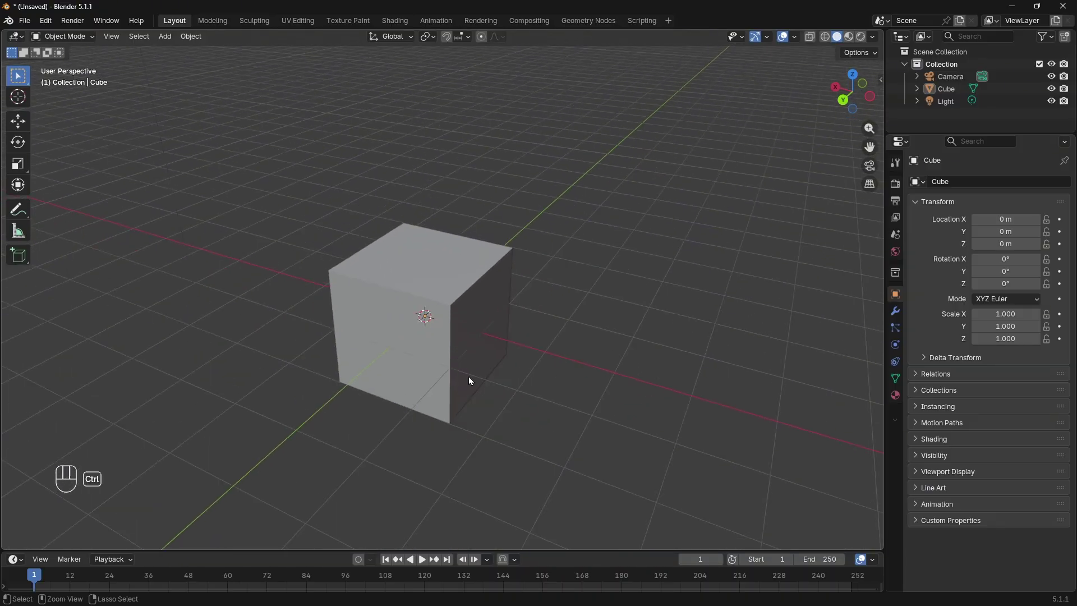
ctrl+middle_drag(469, 403, 474, 291)
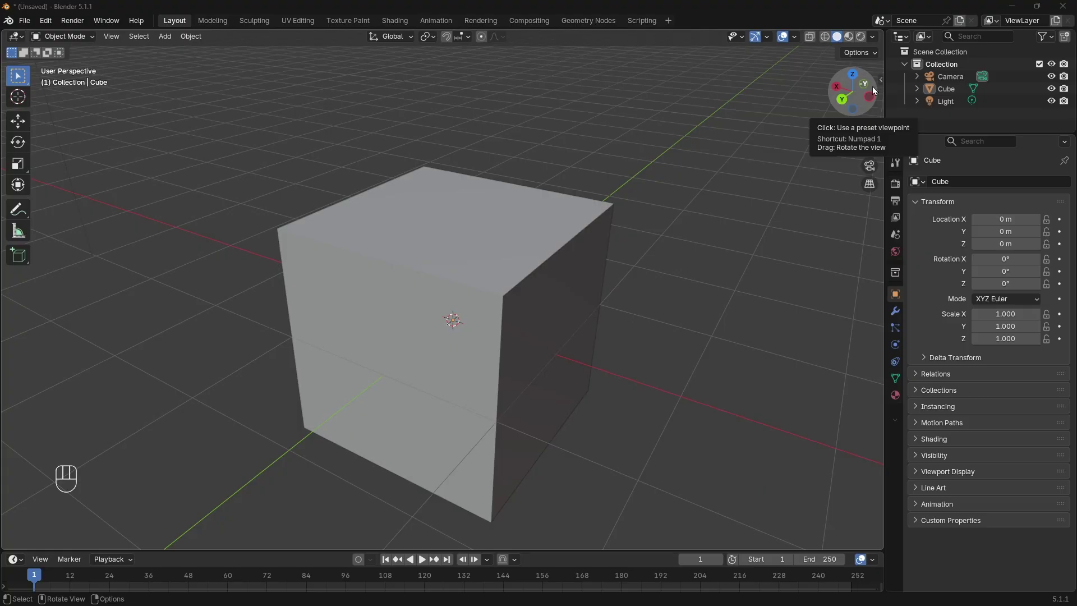
drag(872, 87, 619, 215)
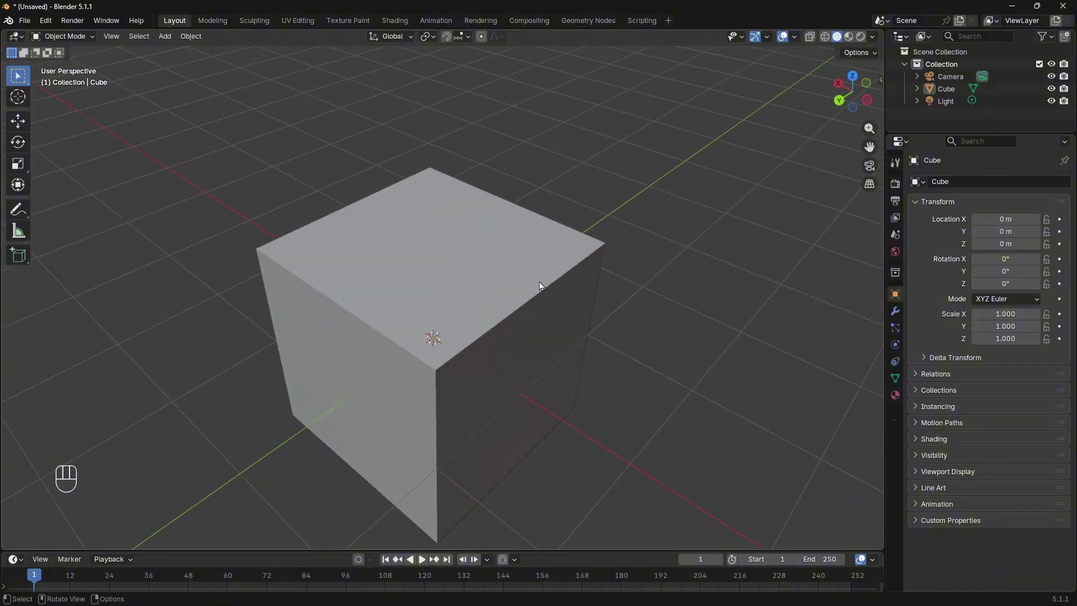
middle_drag(540, 285, 355, 247)
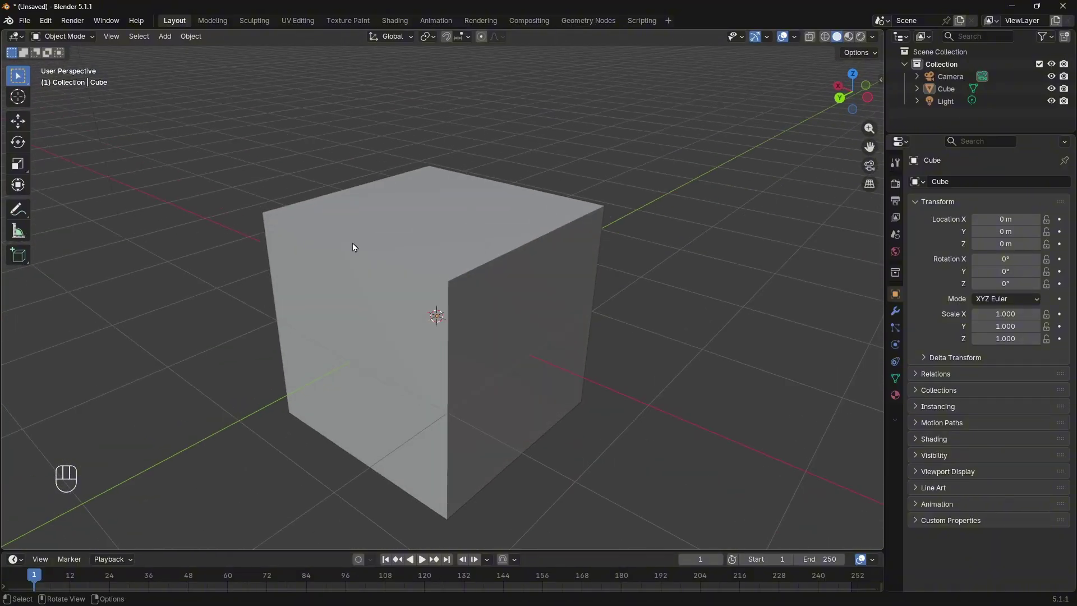
middle_drag(512, 247, 478, 282)
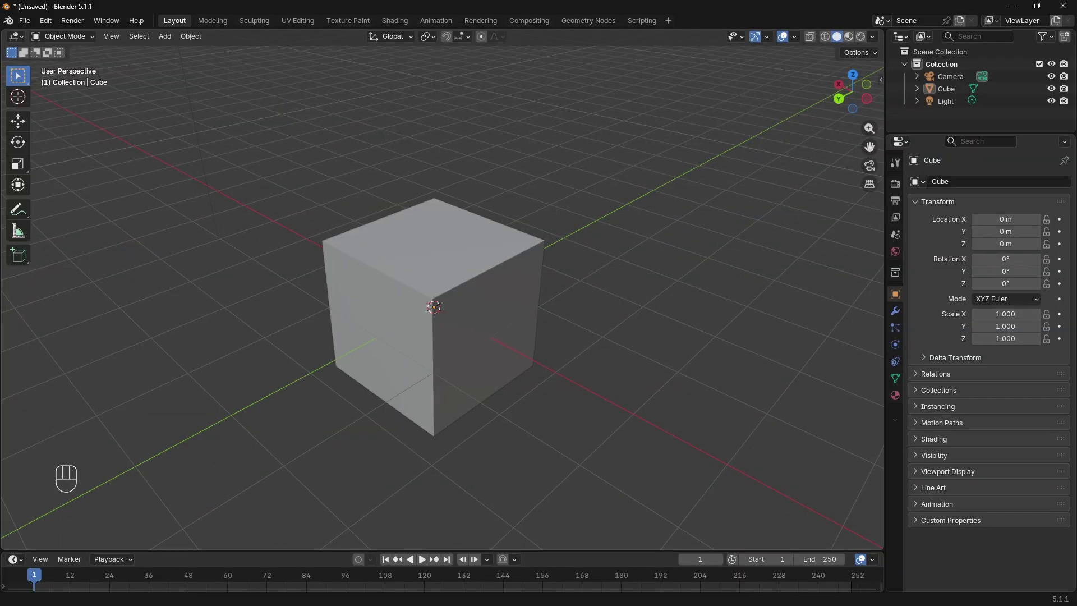
Step: Select the default cube and delete it from the scene
click(435, 279)
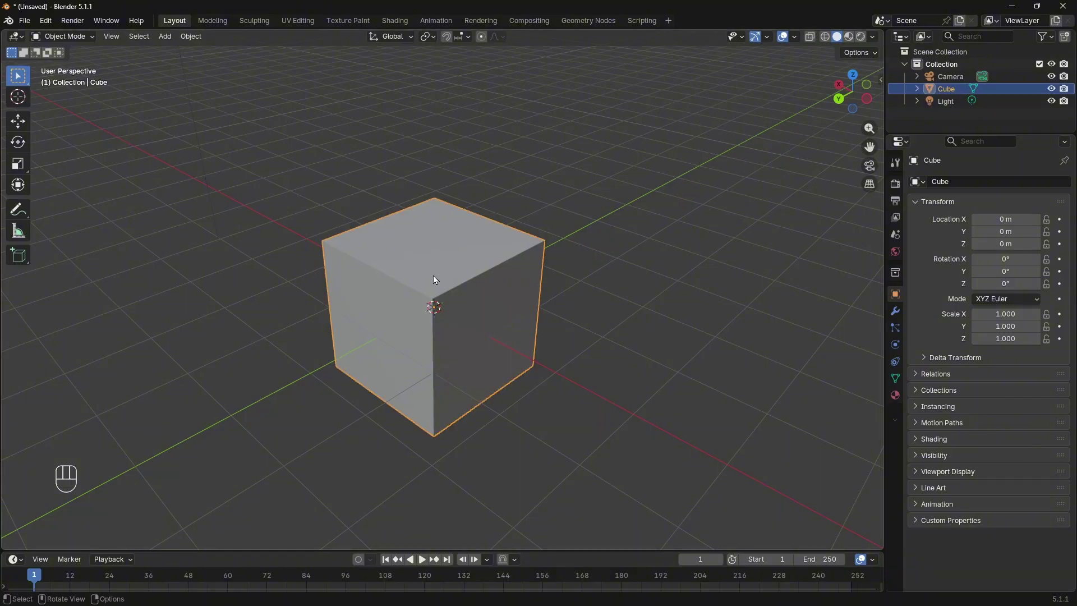
key(x)
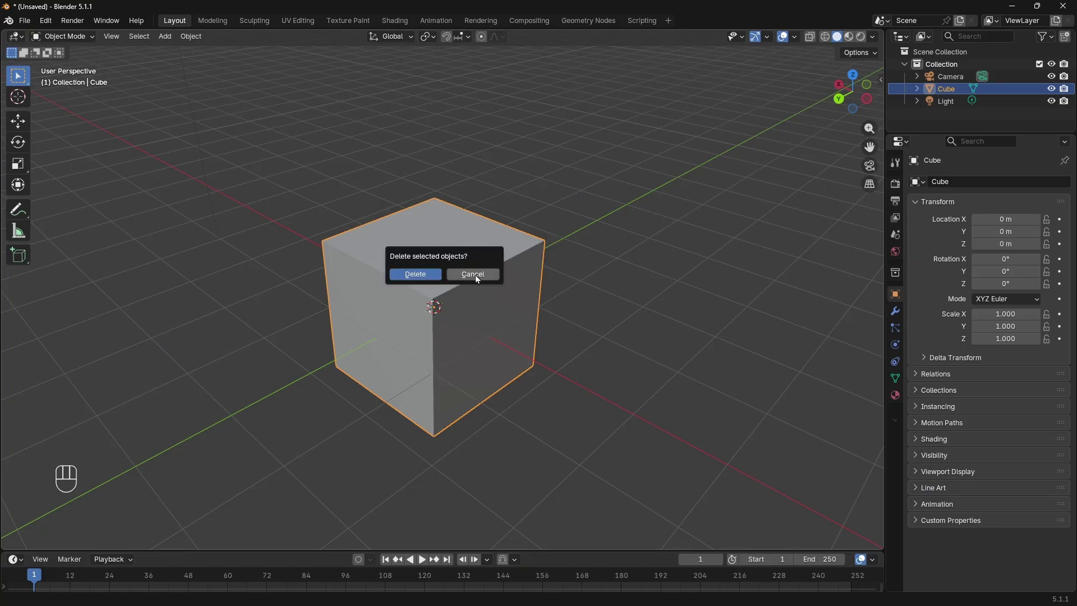
click(411, 277)
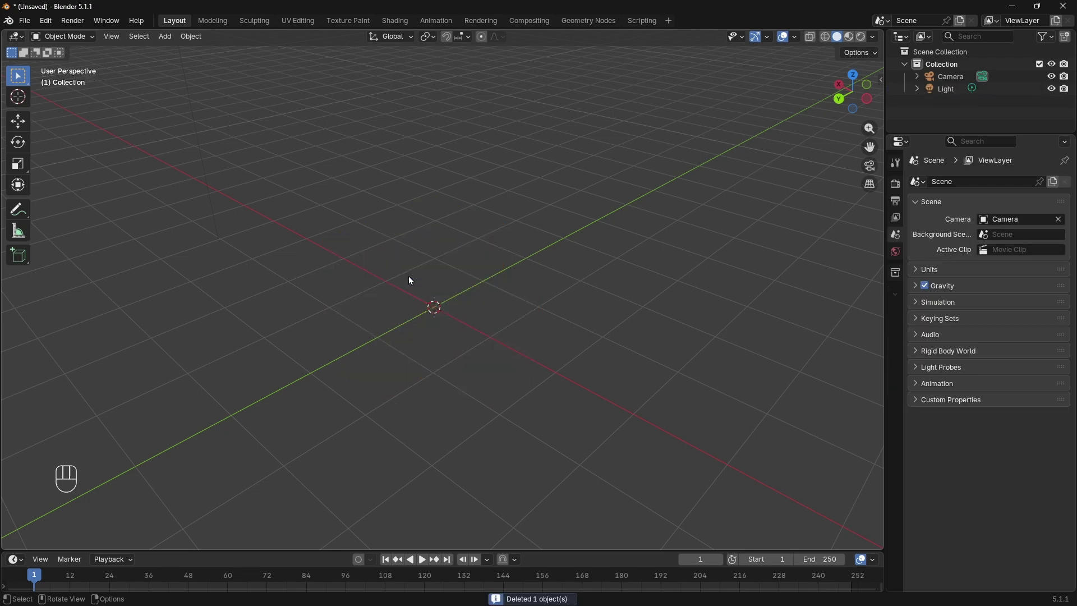
Step: Add a Monkey mesh to the scene and orbit around until its face can be seen
click(167, 37)
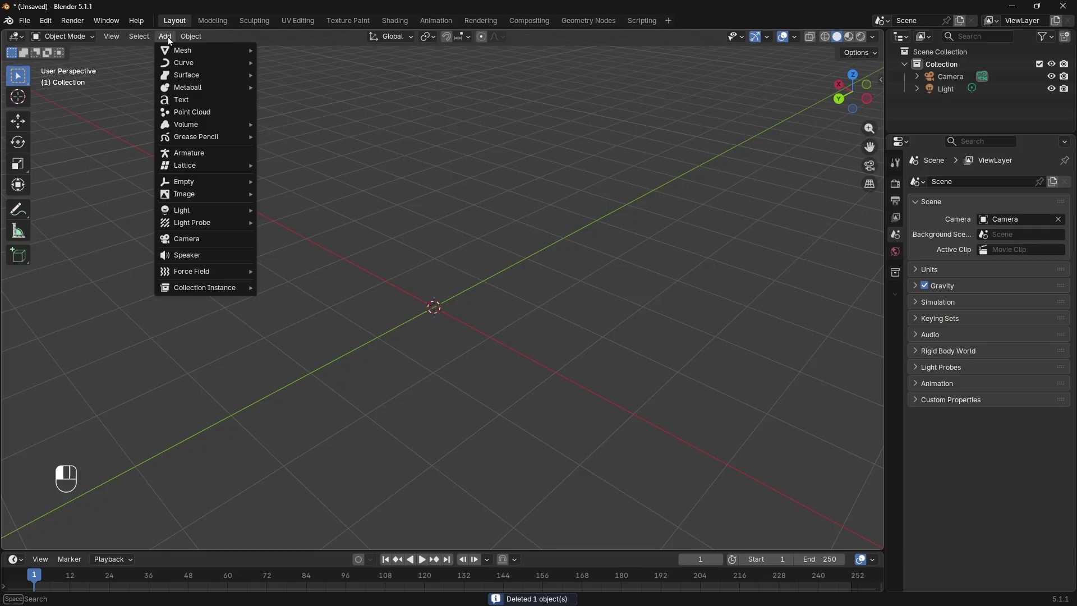
mouse_move(175, 50)
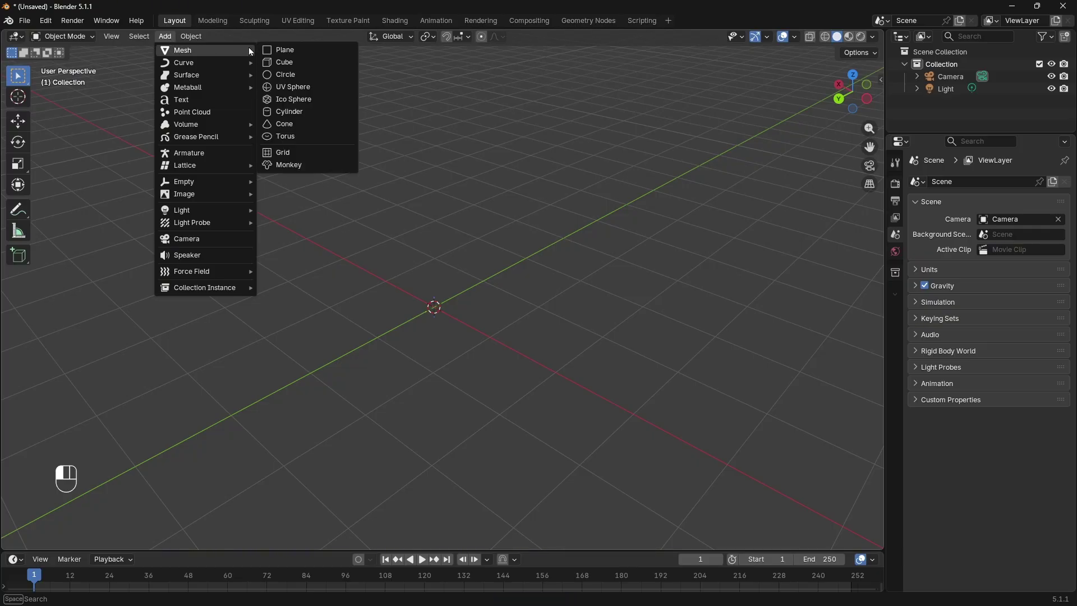
click(296, 166)
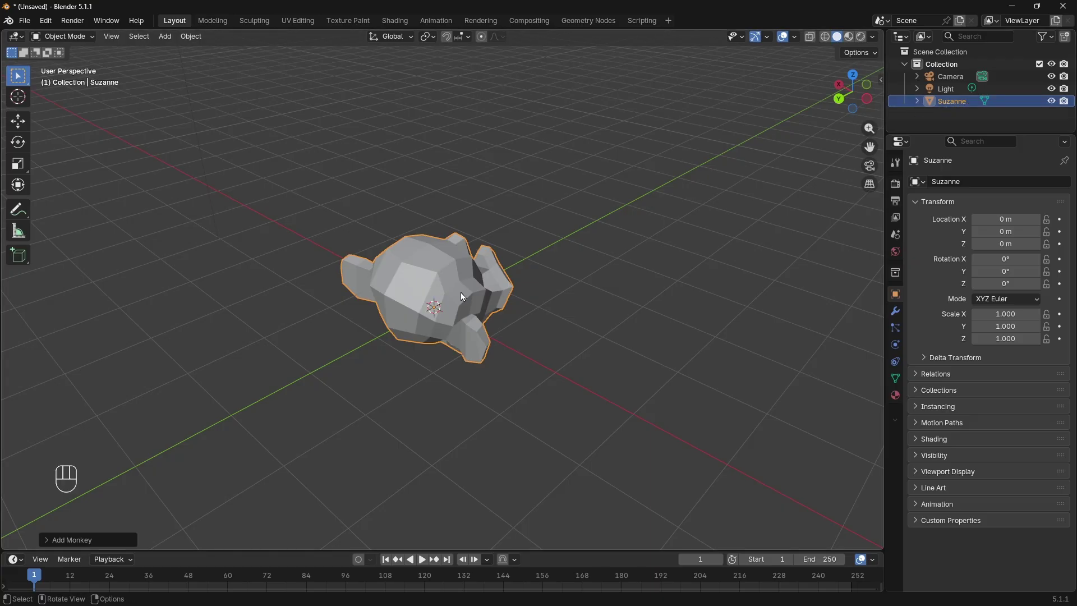
middle_drag(460, 292, 301, 287)
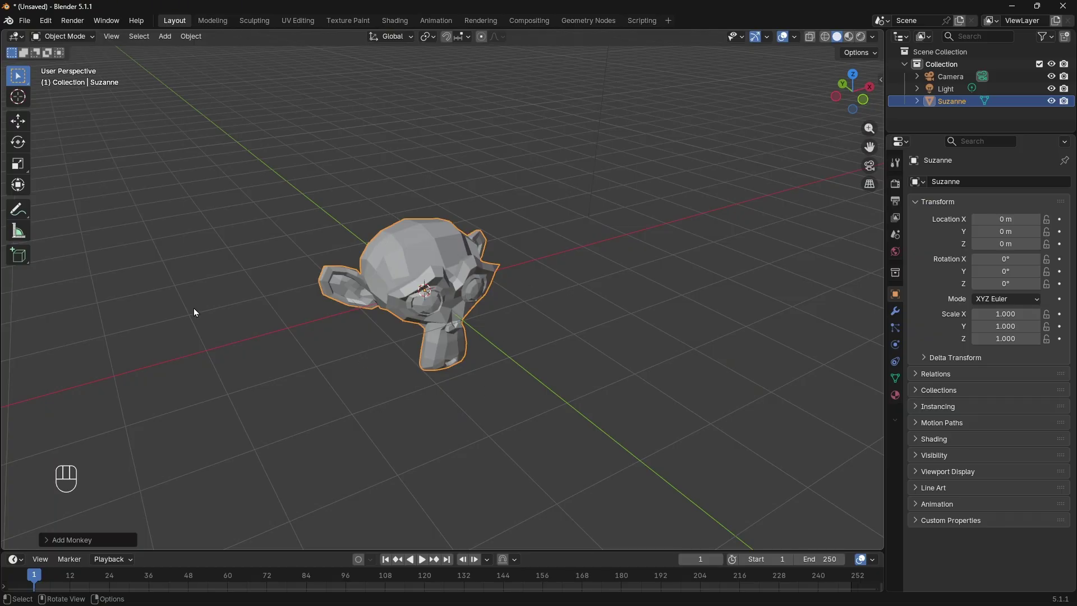
Step: View the monkey head from the preset Top, Bottom and Front viewpoints in turn
click(110, 37)
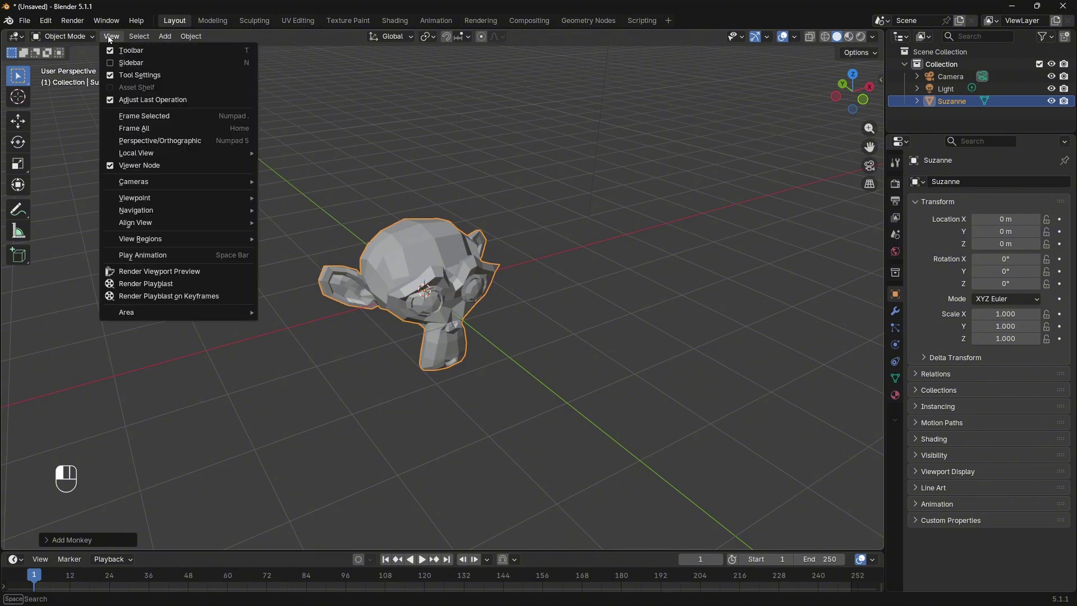
mouse_move(129, 199)
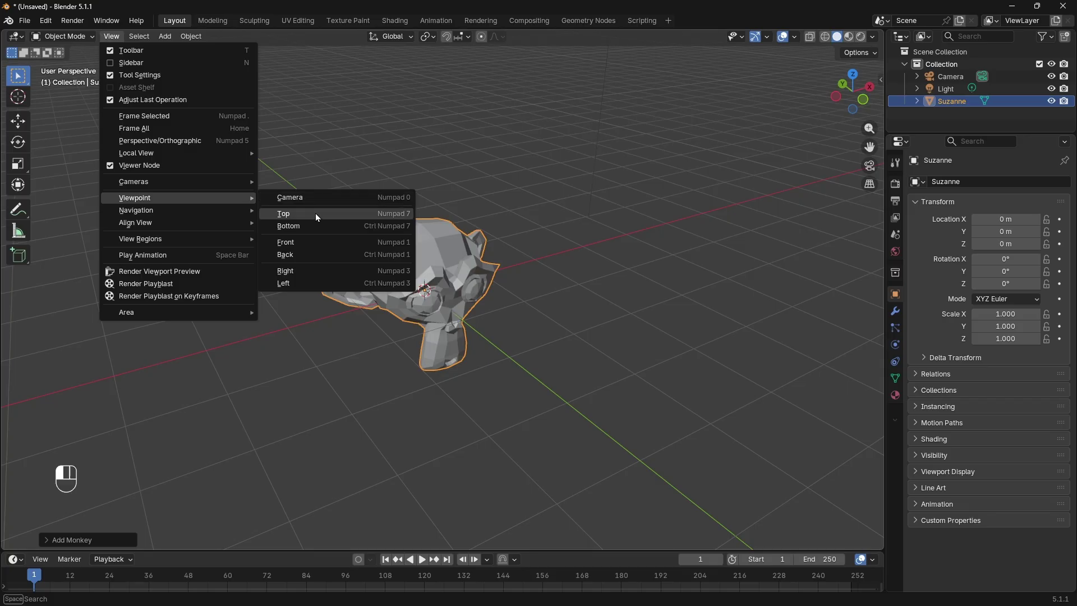
click(345, 213)
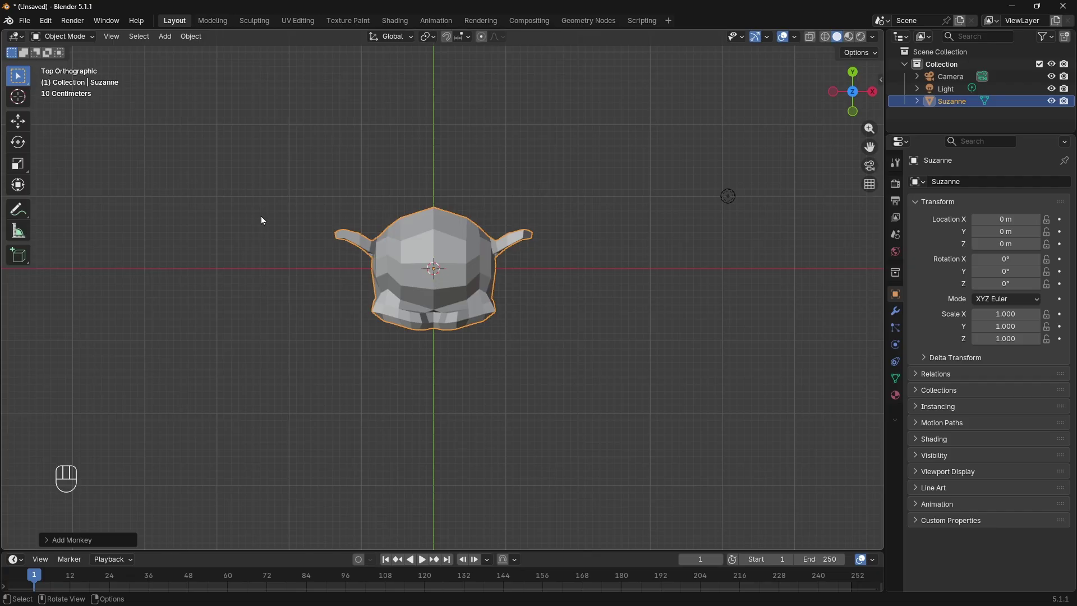
click(119, 37)
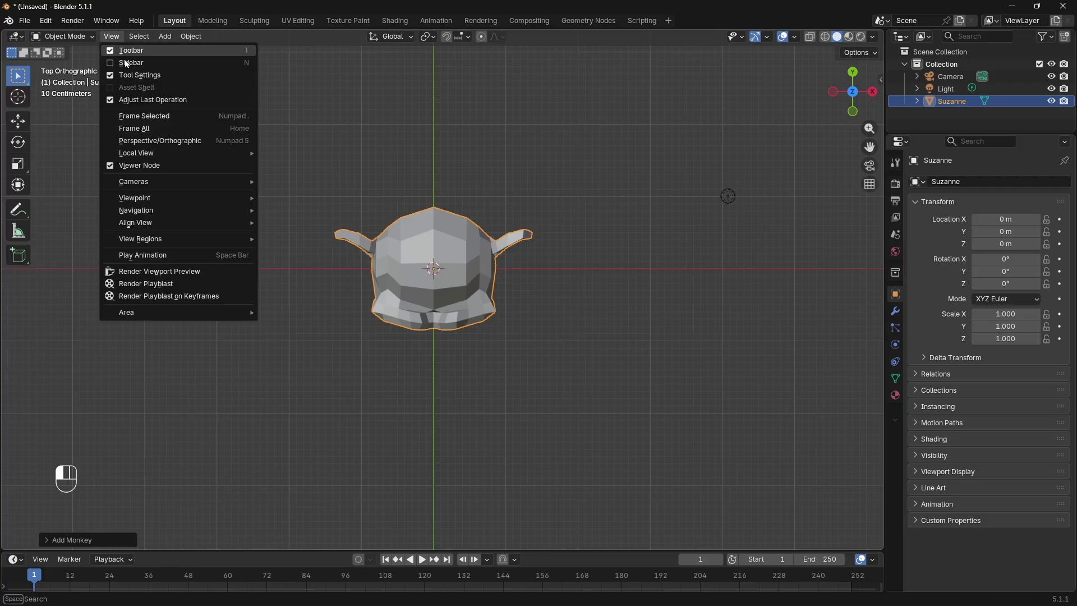
mouse_move(153, 200)
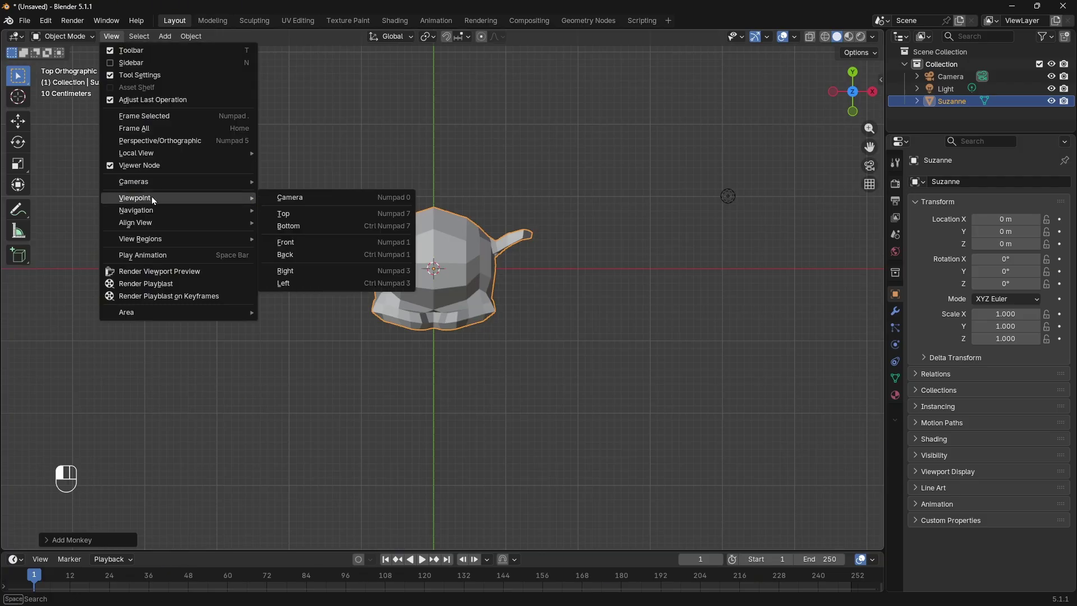
click(311, 225)
click(110, 37)
mouse_move(152, 198)
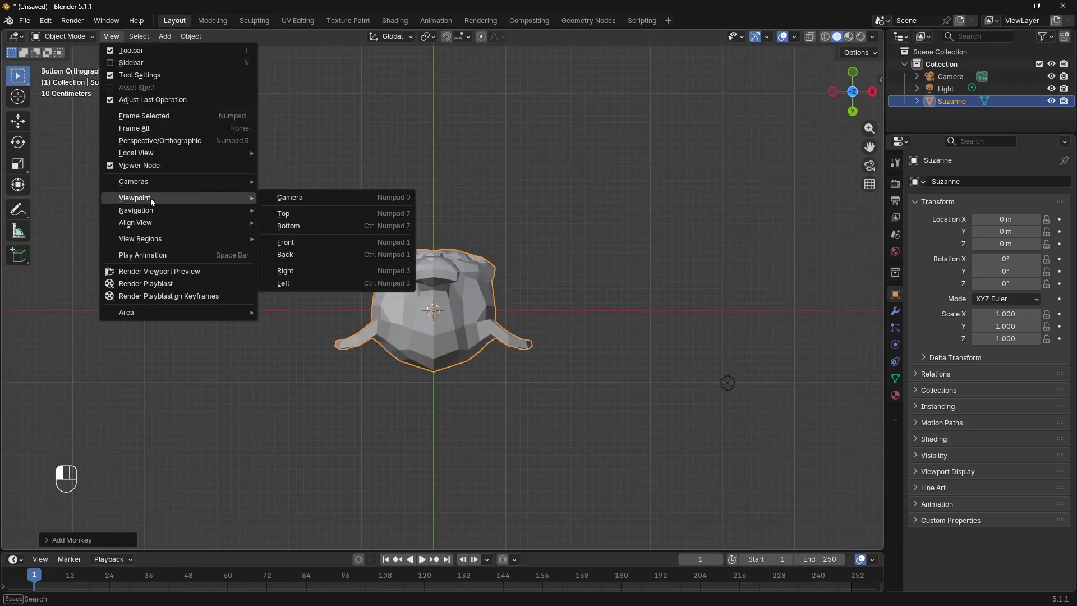
click(307, 243)
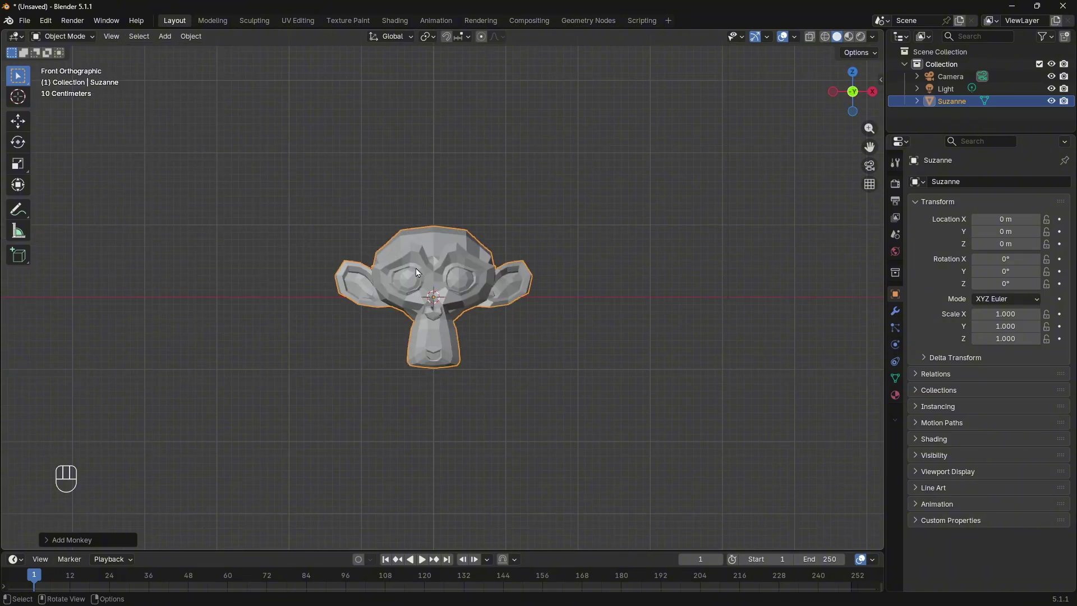
Step: From an angled perspective, use the axis gizmo to view the monkey from top, bottom, right, left, back and front
middle_drag(577, 247, 621, 297)
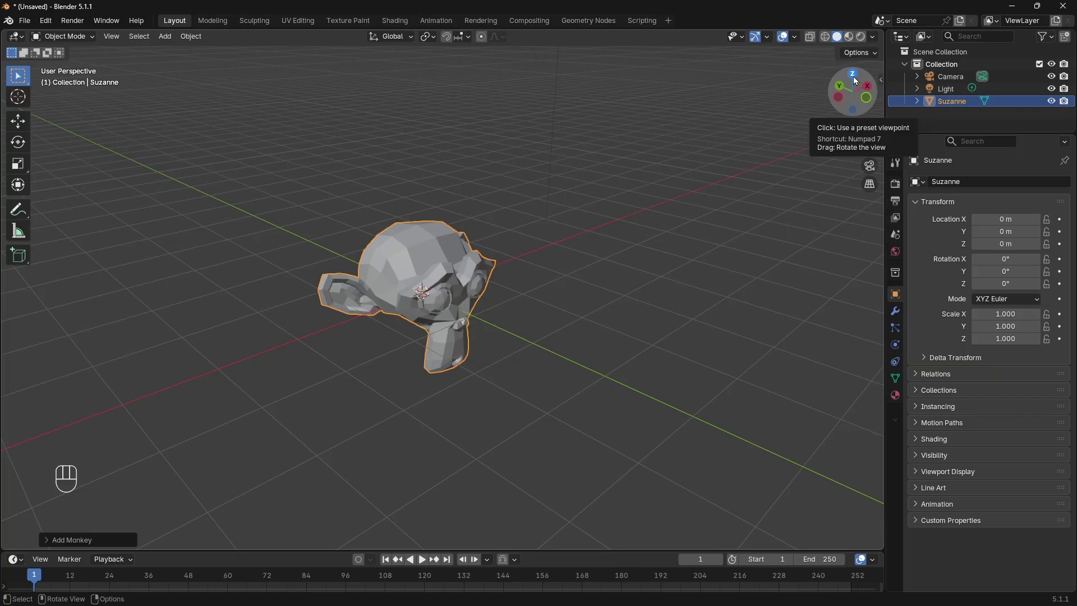
click(855, 78)
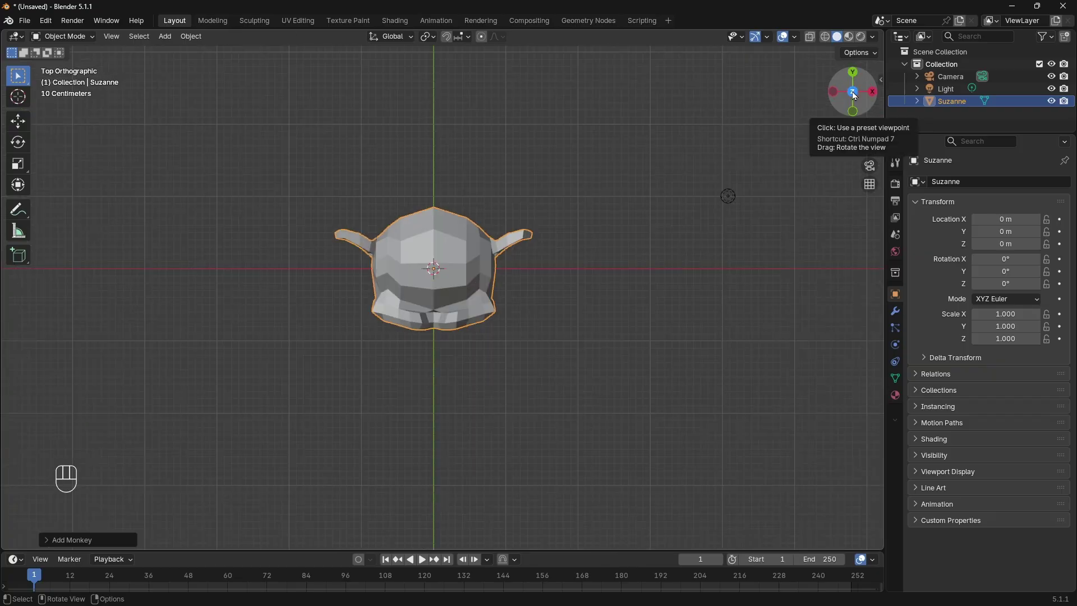
click(854, 97)
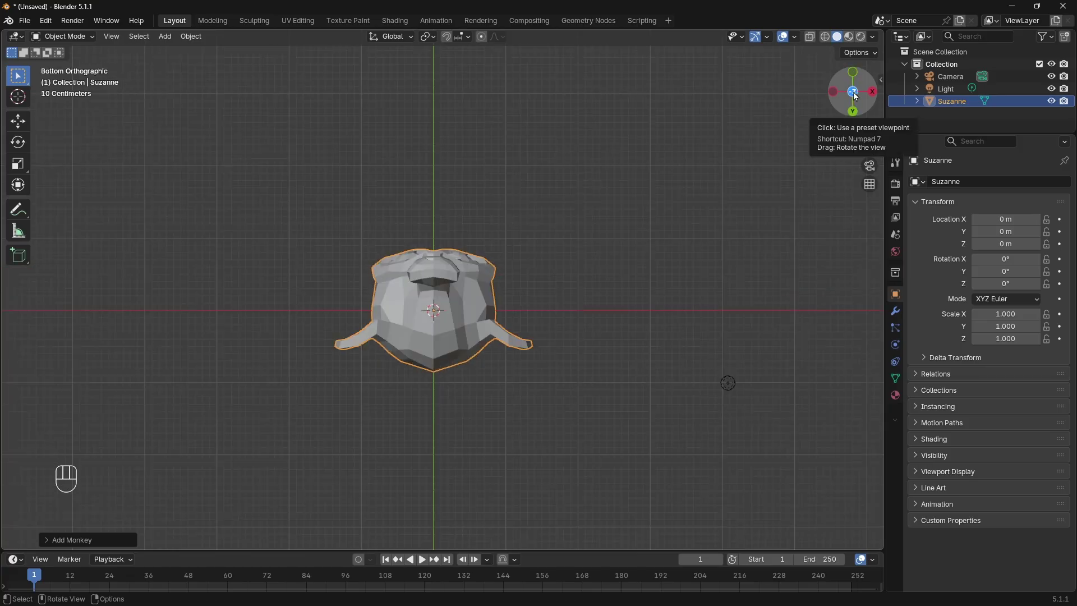
click(873, 96)
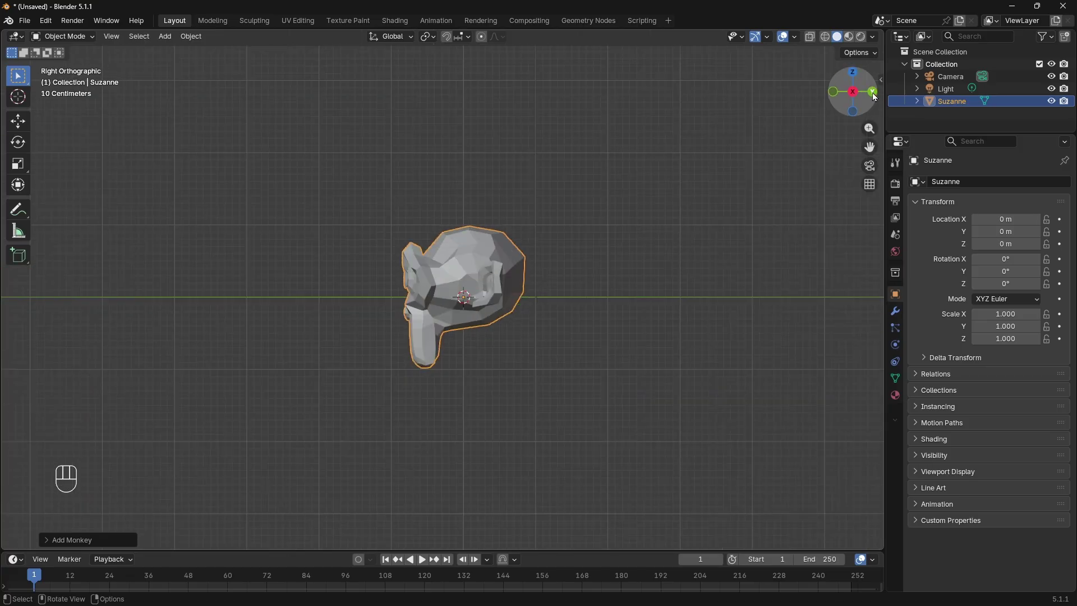
click(856, 97)
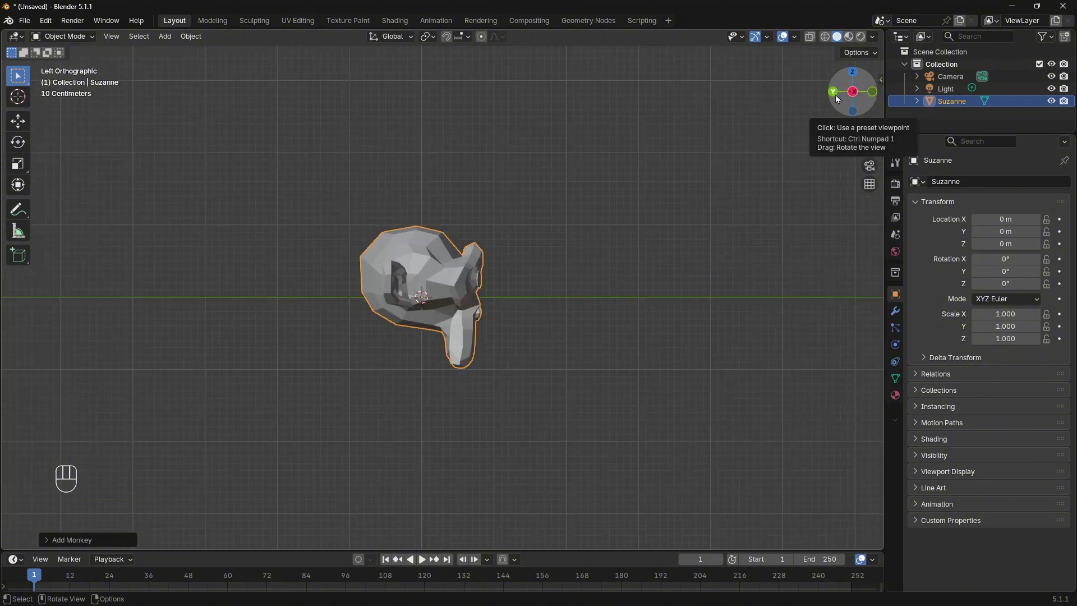
click(837, 97)
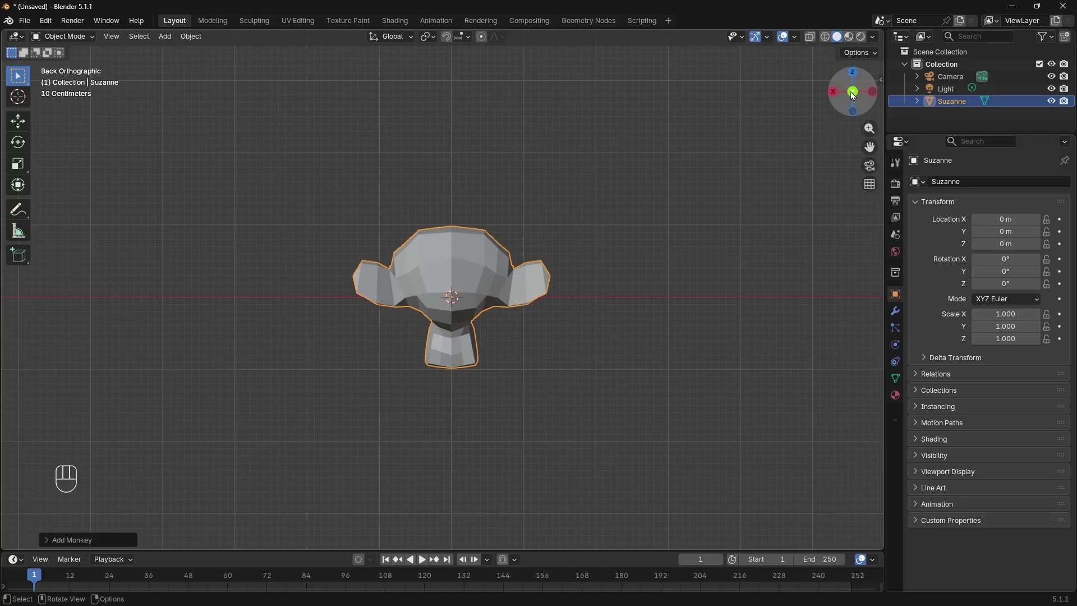
click(852, 94)
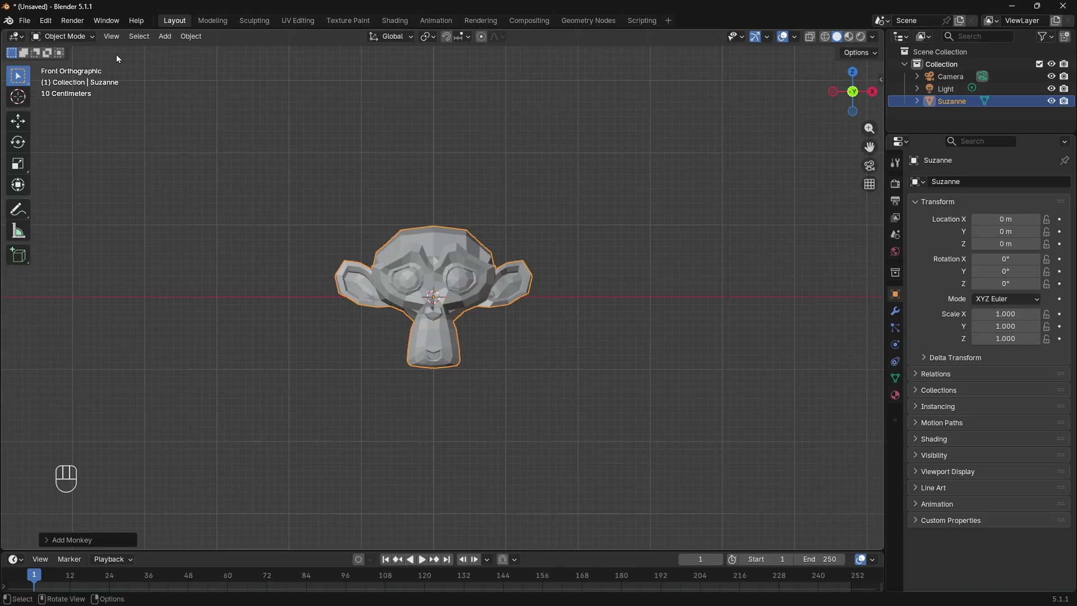
Step: Return to an angled perspective, then cycle twice through the monkey's front, top and right orthographic views
click(111, 36)
mouse_move(138, 200)
middle_drag(515, 251, 509, 309)
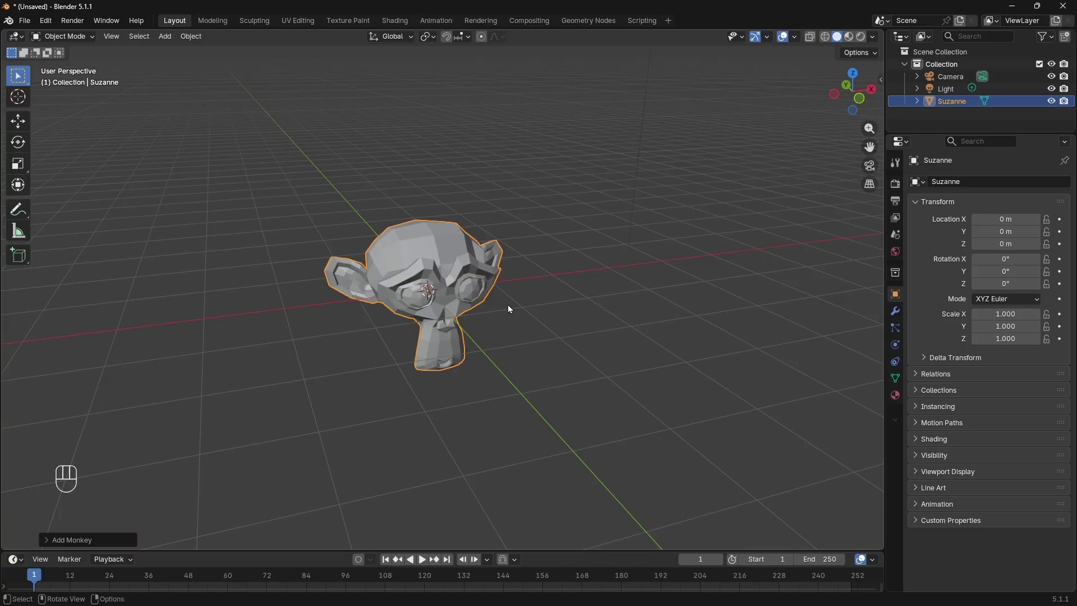
key(KP_1)
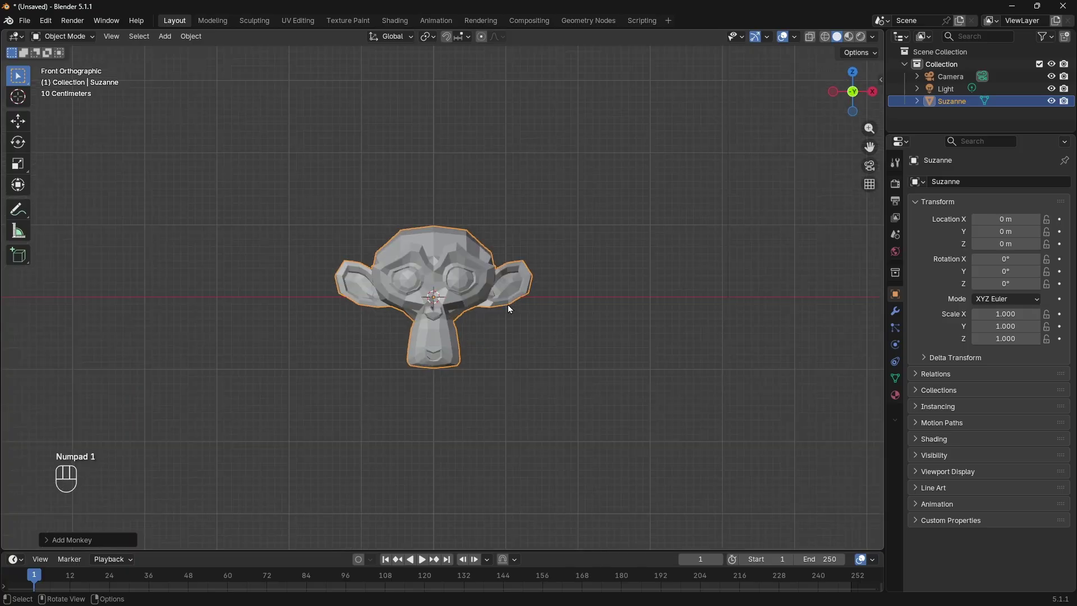
key(KP_7)
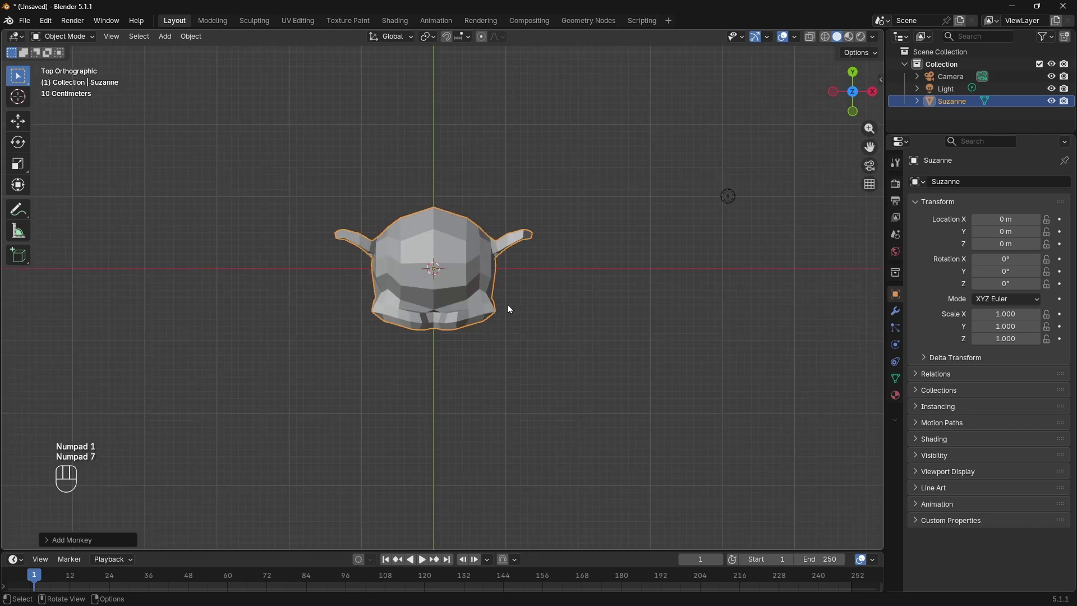
key(KP_3)
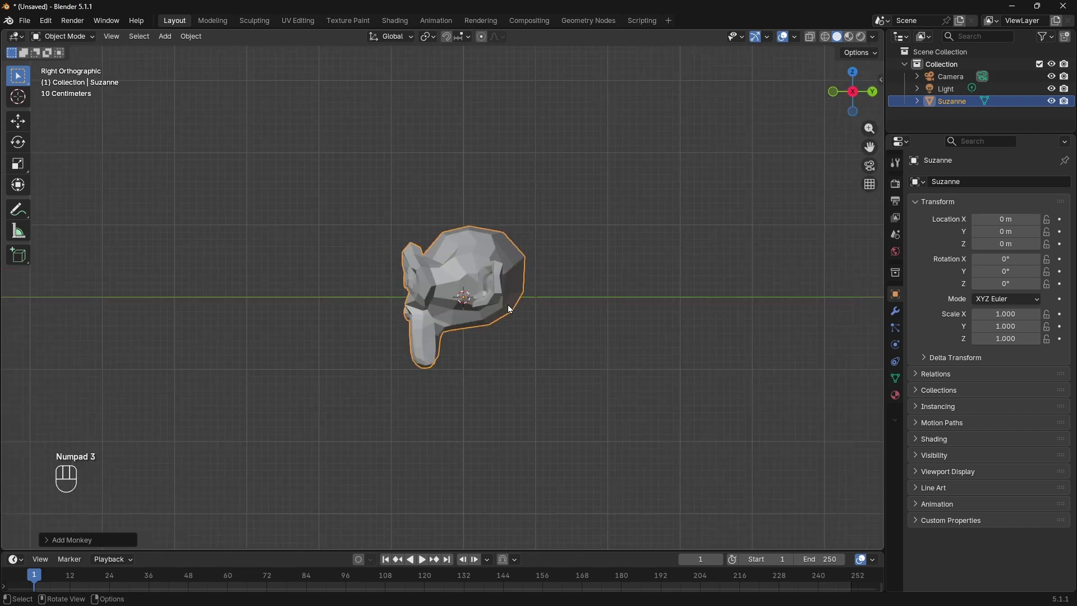
key(KP_1)
key(KP_7)
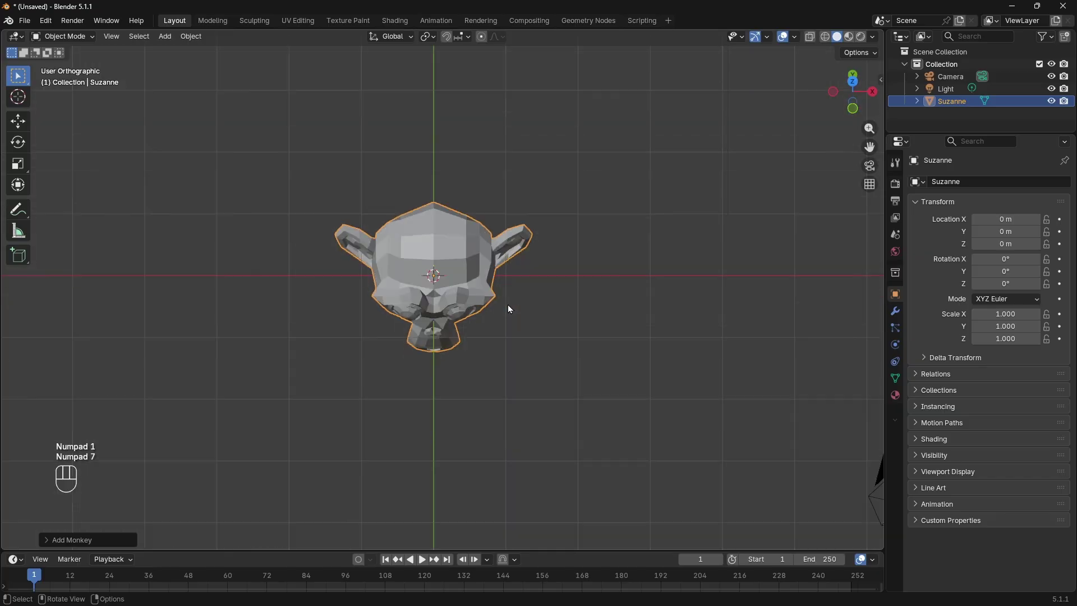
key(KP_3)
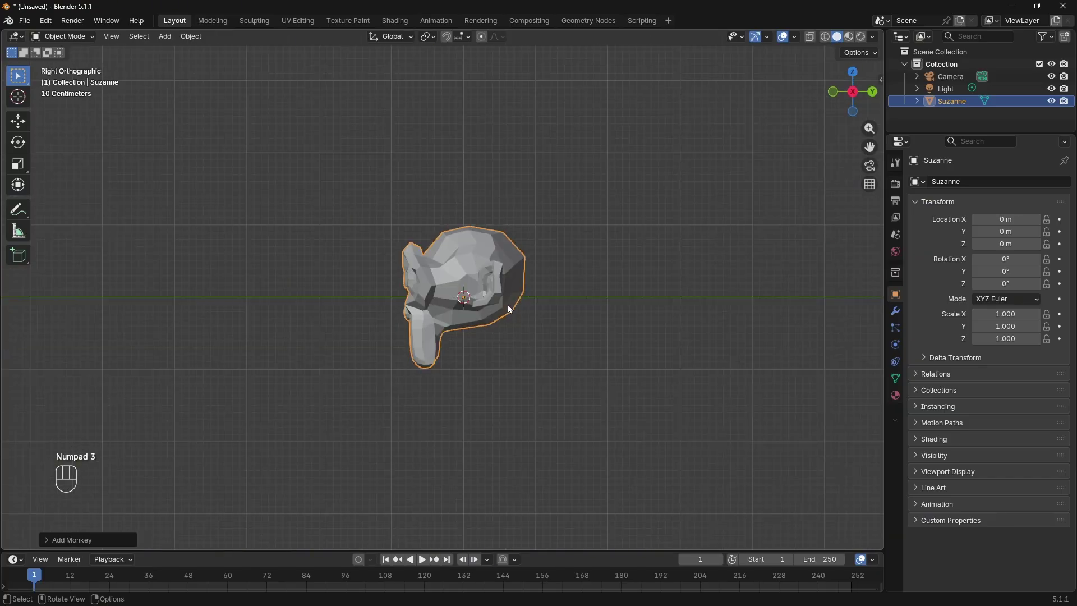
Step: Inspect the monkey from the opposite preset viewpoints: left, bottom and back
key(ctrl)
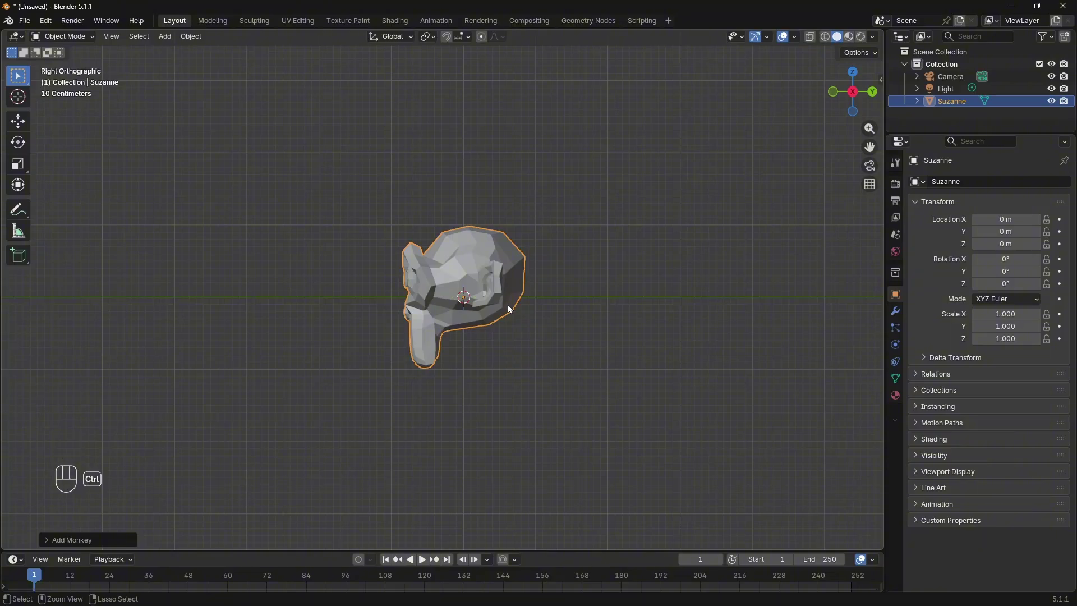
key(ctrl+KP_3)
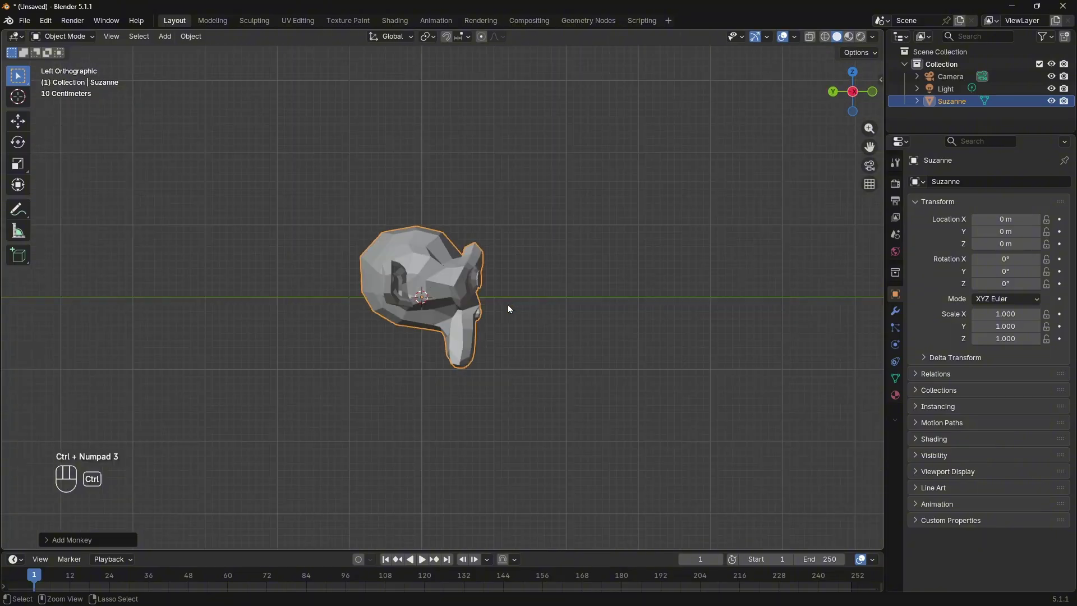
key(ctrl+KP_7)
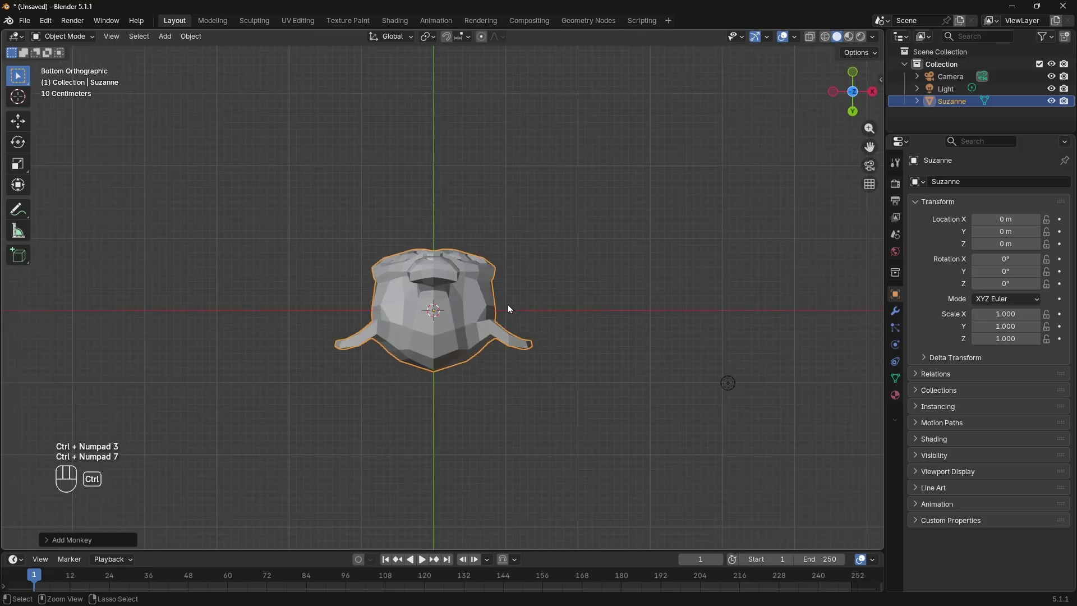
key(ctrl+KP_1)
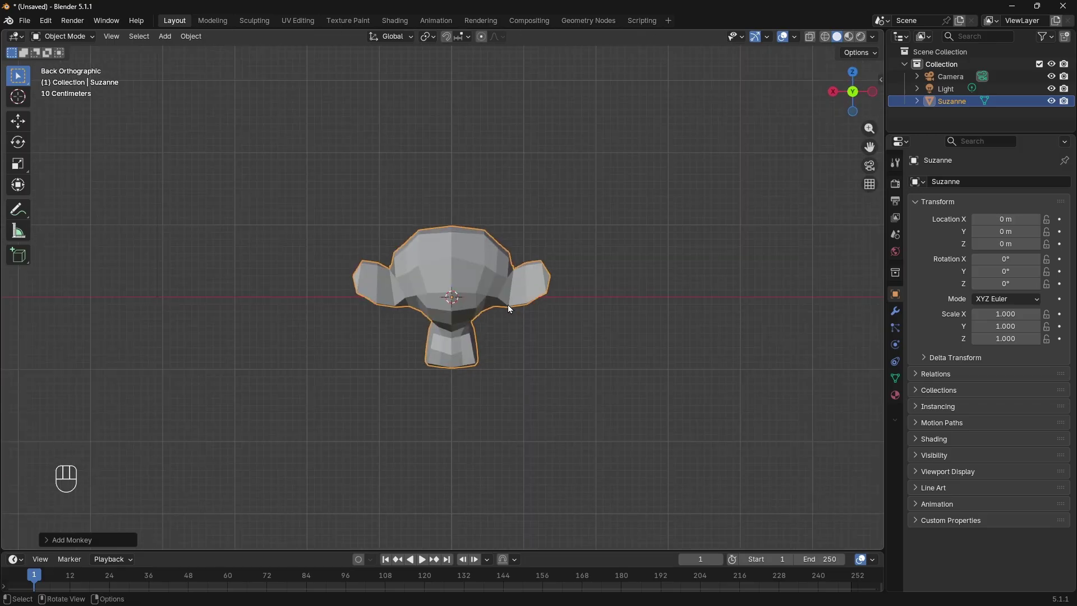
Step: Switch repeatedly between the monkey's front, right and top views, ending in an angled perspective
key(KP_1)
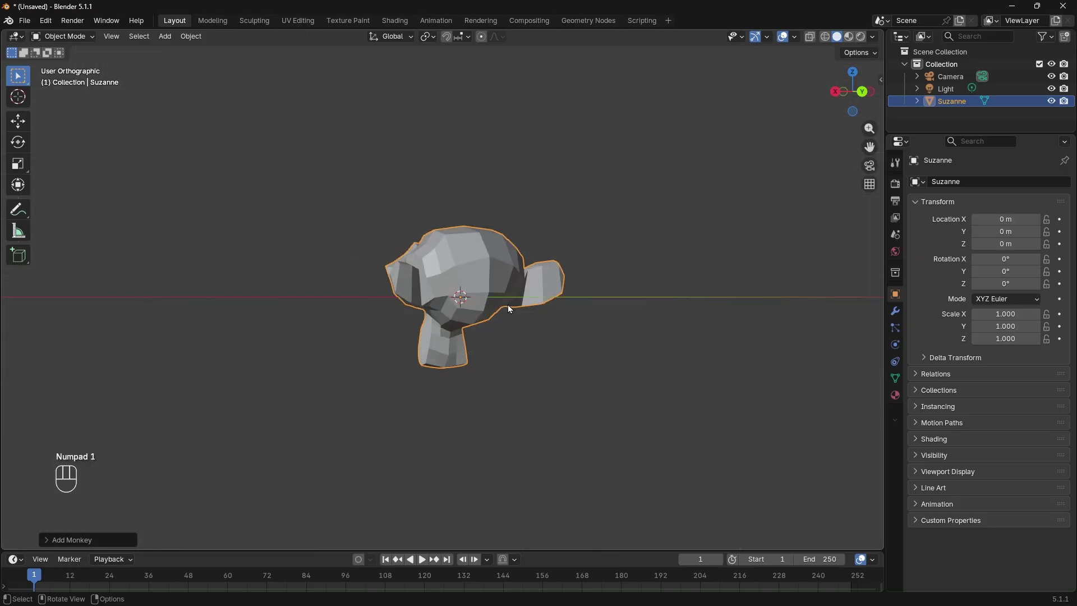
key(KP_3)
key(KP_7)
key(KP_1)
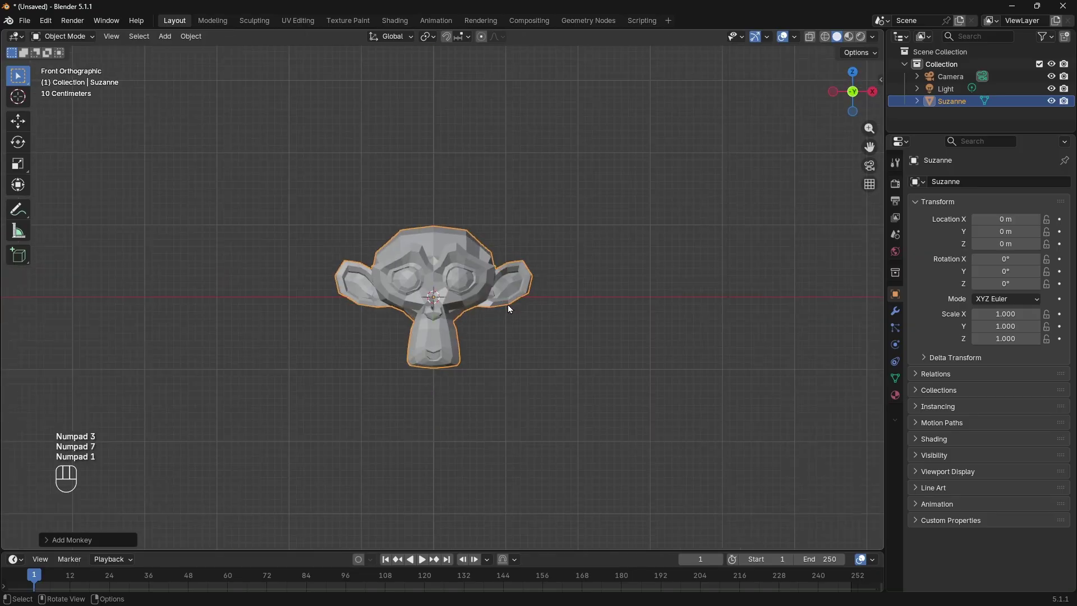
key(KP_7)
key(KP_3)
key(KP_1)
middle_drag(491, 325, 532, 351)
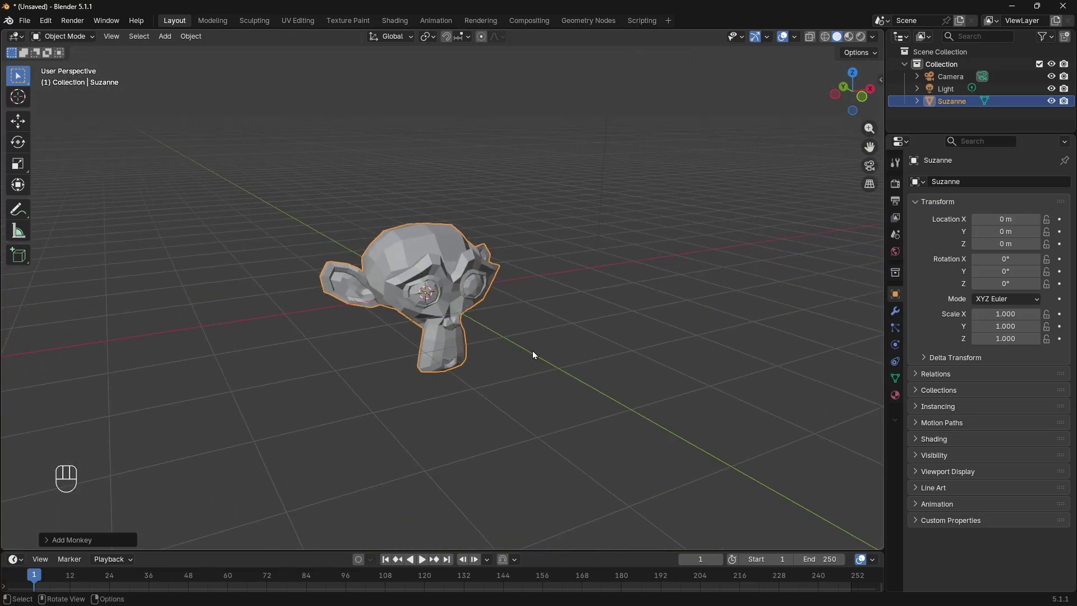
click(121, 36)
mouse_move(164, 200)
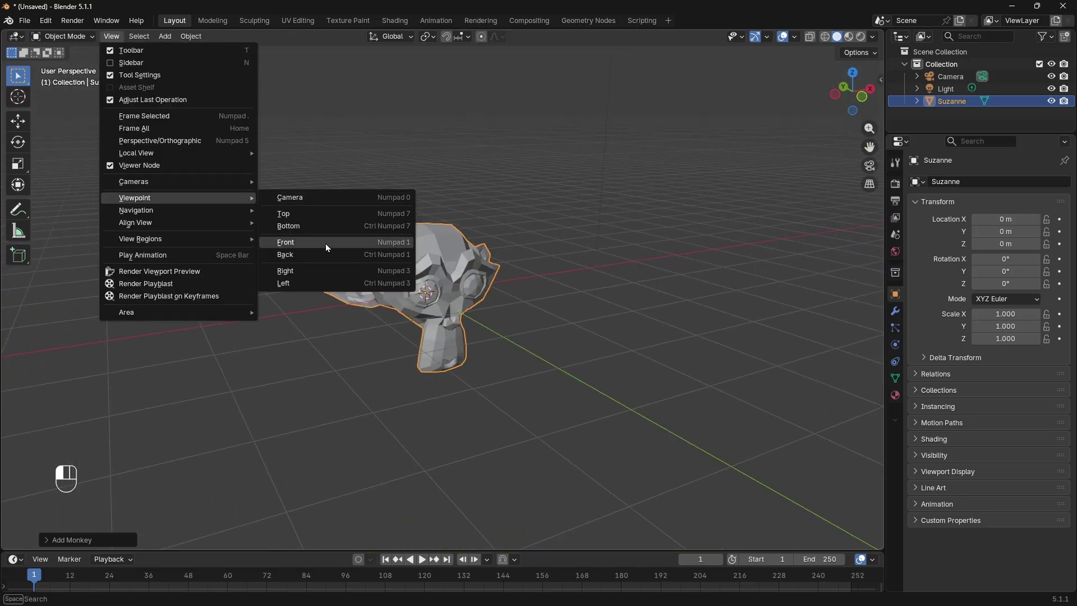
click(862, 96)
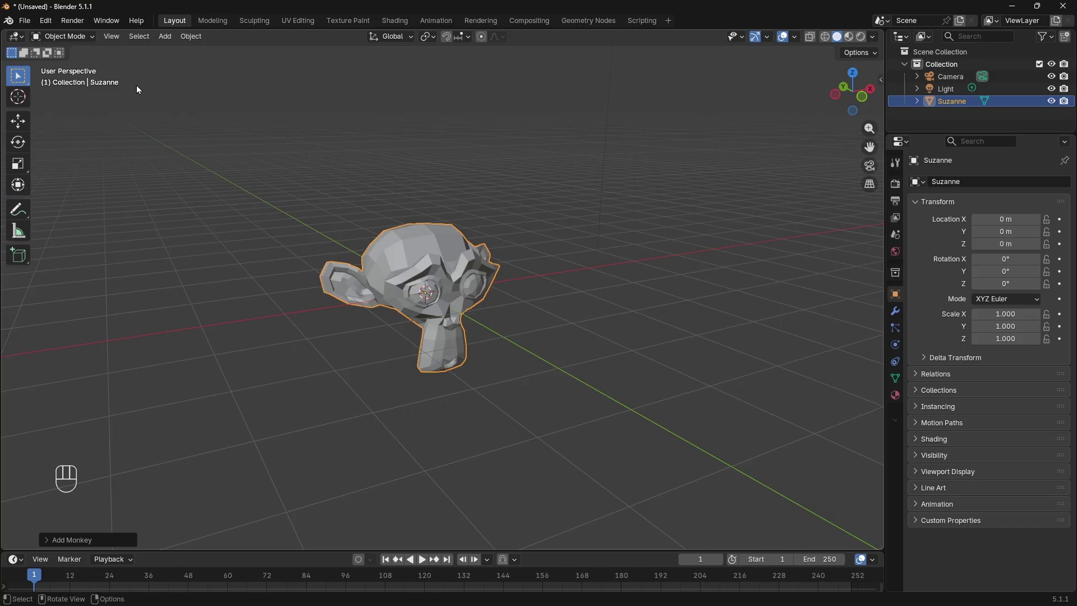
click(111, 36)
Step: Deselect the monkey head and view it from the front, orbited one increment downward
mouse_move(151, 196)
click(579, 346)
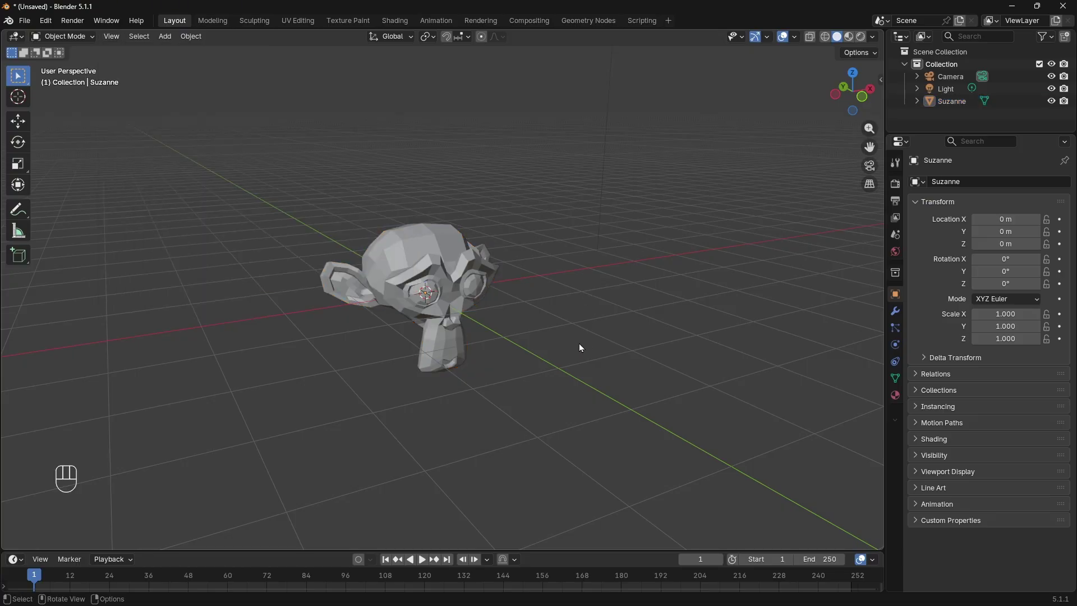
key(KP_1)
key(KP_2)
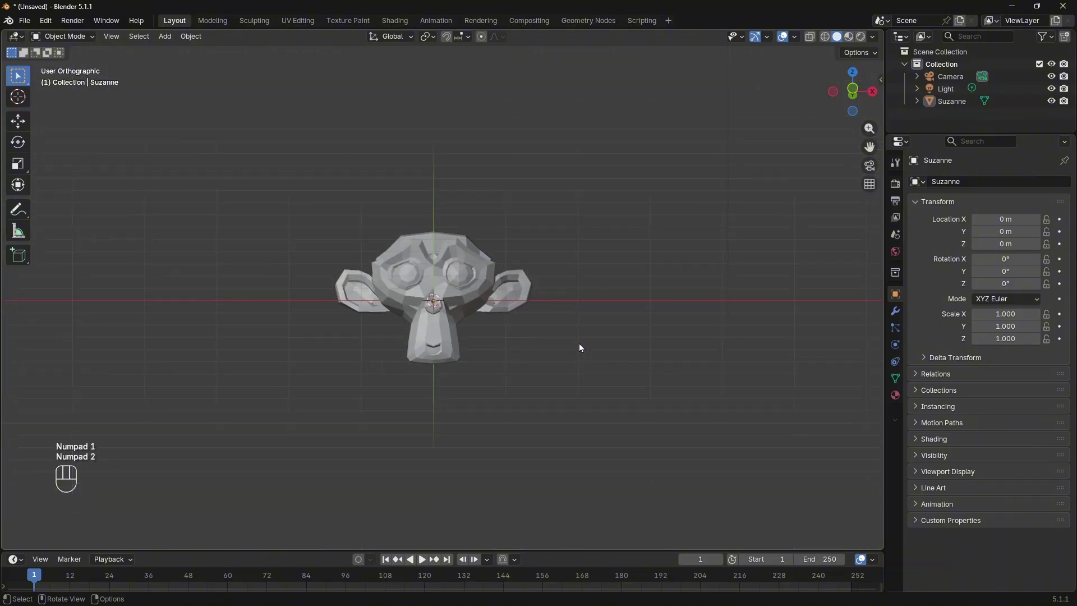
Step: View the monkey from the right, top and front, then orbit to an angled perspective
key(KP_3)
key(KP_7)
key(KP_1)
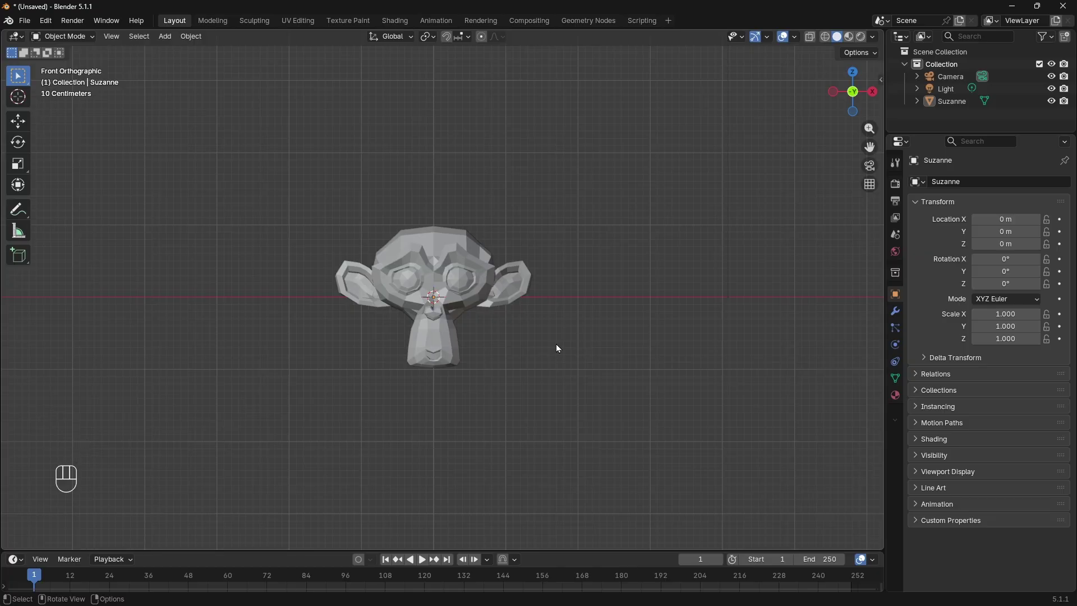
middle_drag(556, 346, 537, 365)
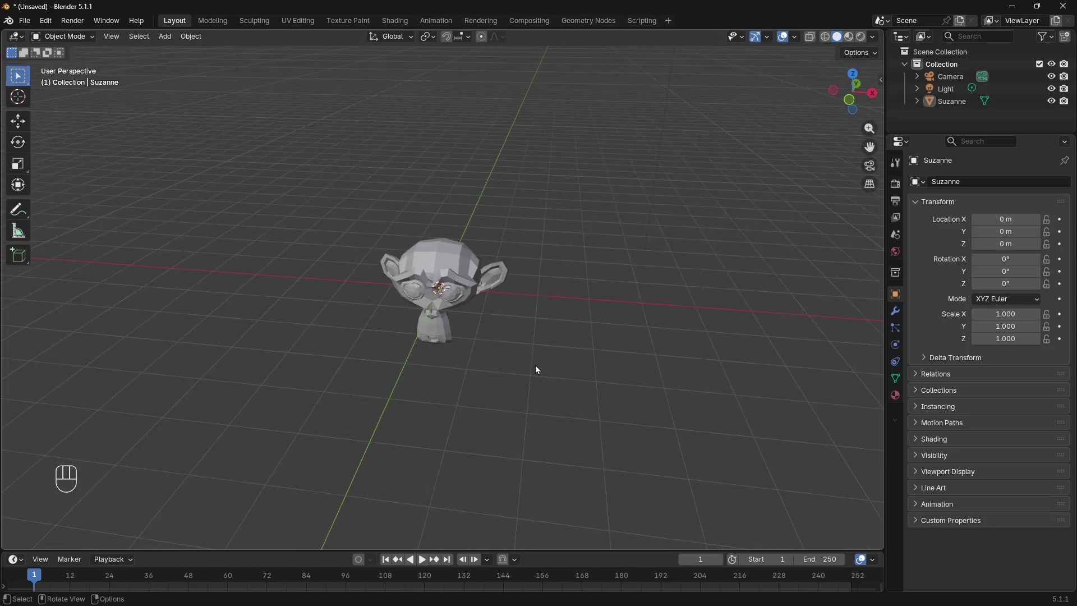
Step: Move the monkey out of view, select Suzanne in the scene collection and frame the selected object
shift+middle_drag(283, 275, 306, 256)
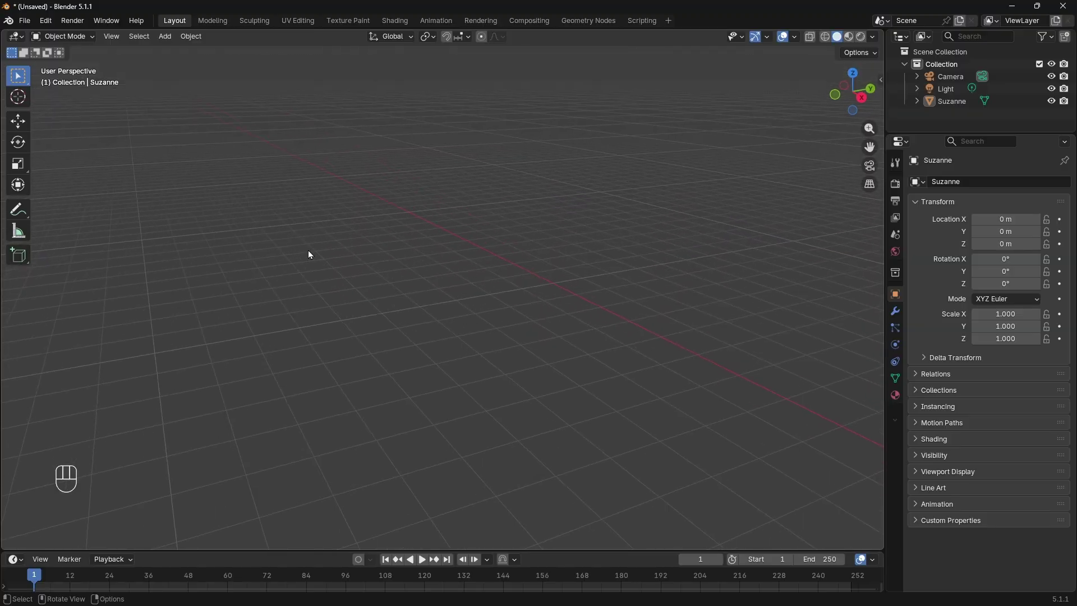
click(950, 103)
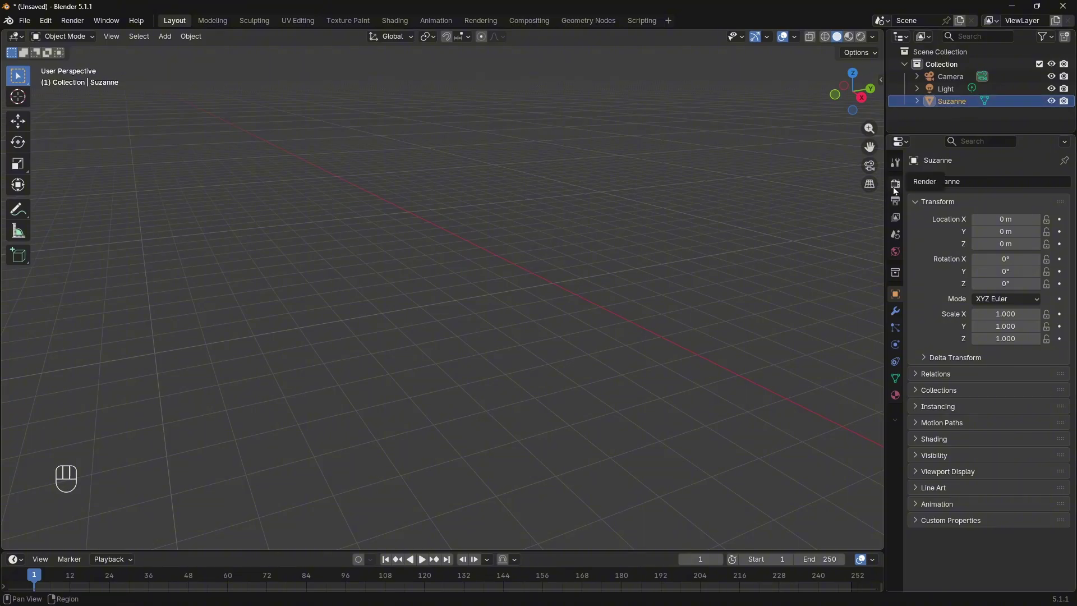
click(115, 36)
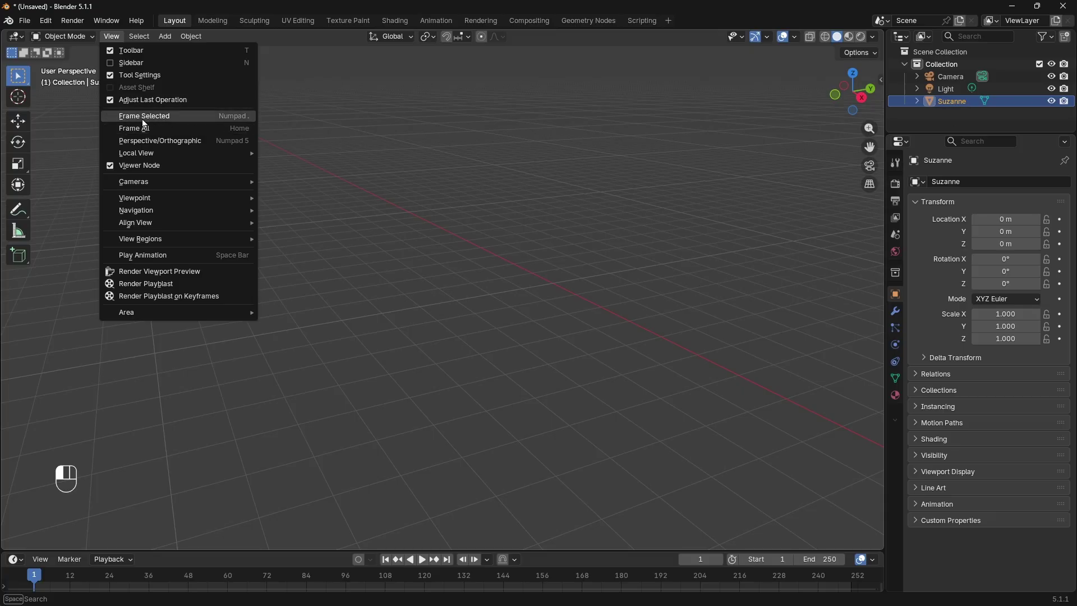
click(160, 116)
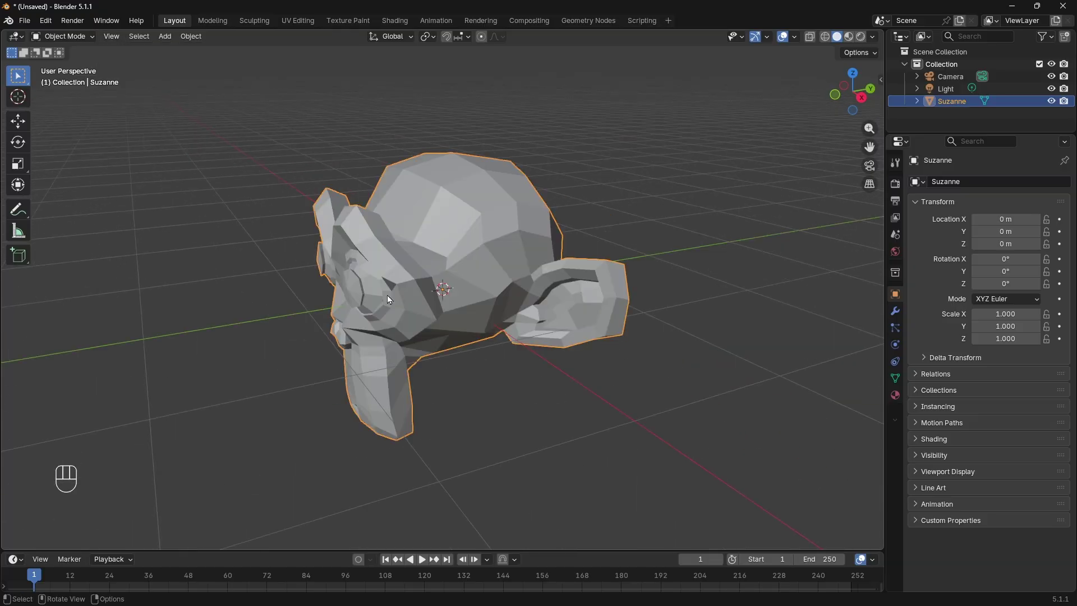
Step: Deselect Suzanne with the monkey out of view and frame all objects in the scene
middle_drag(387, 295, 729, 252)
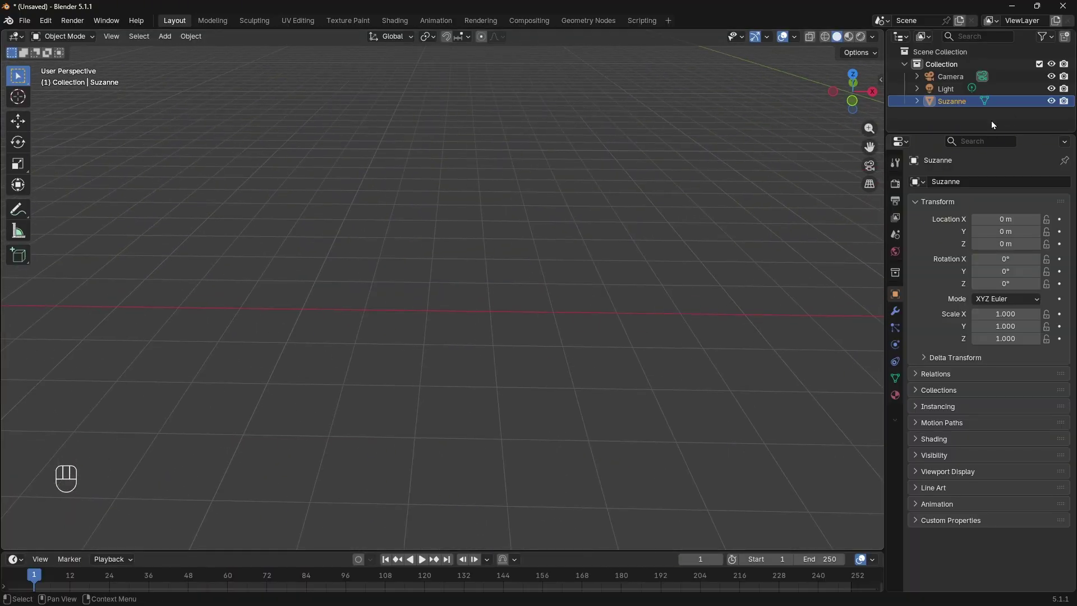
click(991, 125)
middle_drag(699, 161, 162, 131)
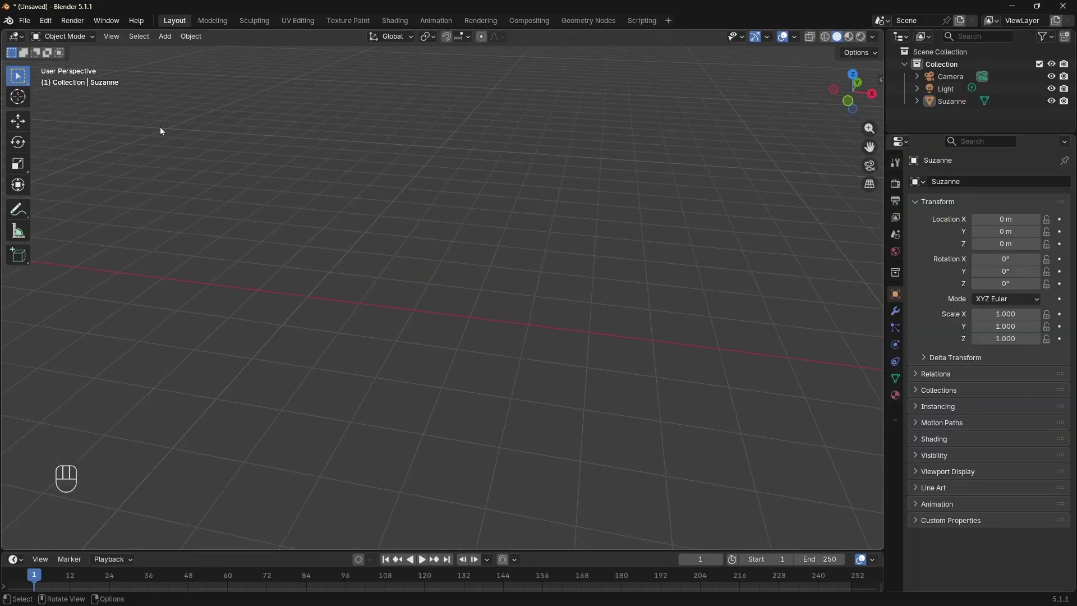
click(107, 37)
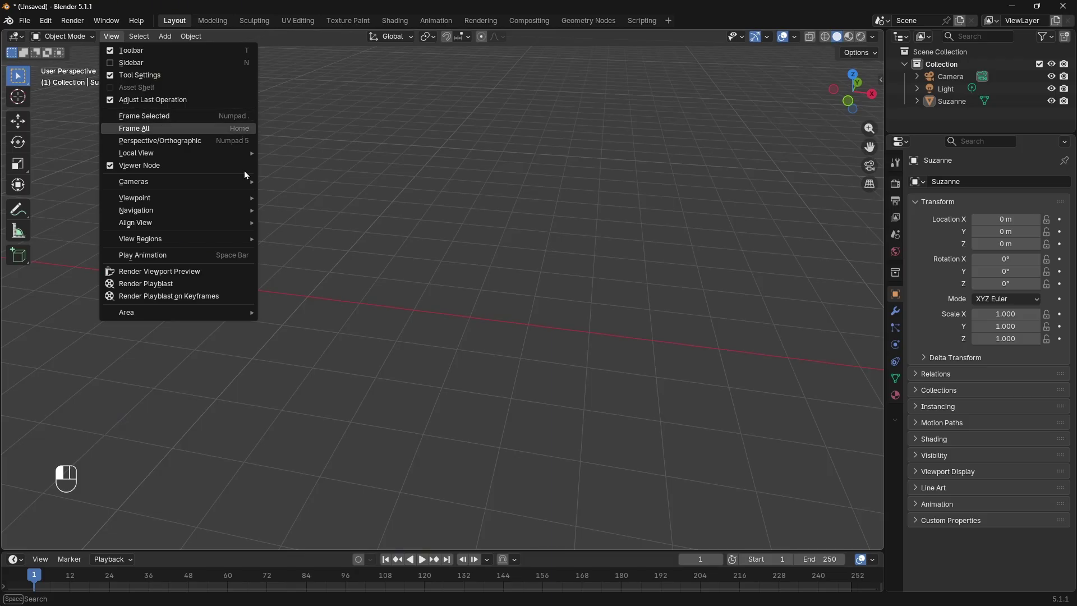
click(147, 131)
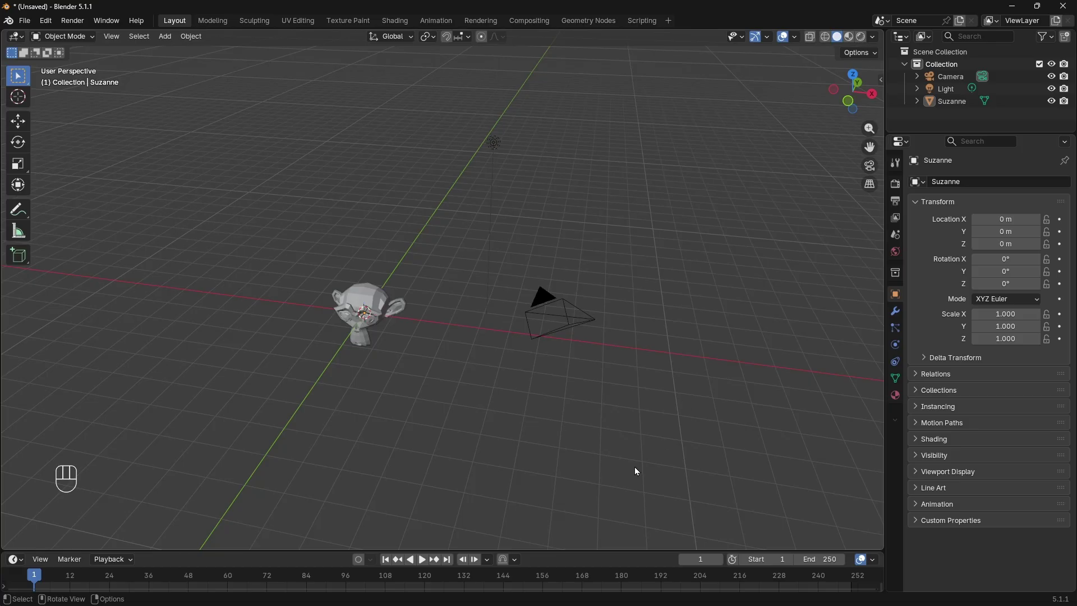
Step: Move the objects out of view again, reselect Suzanne and frame it, then zoom out to include the camera and light
shift+middle_drag(621, 482, 644, 341)
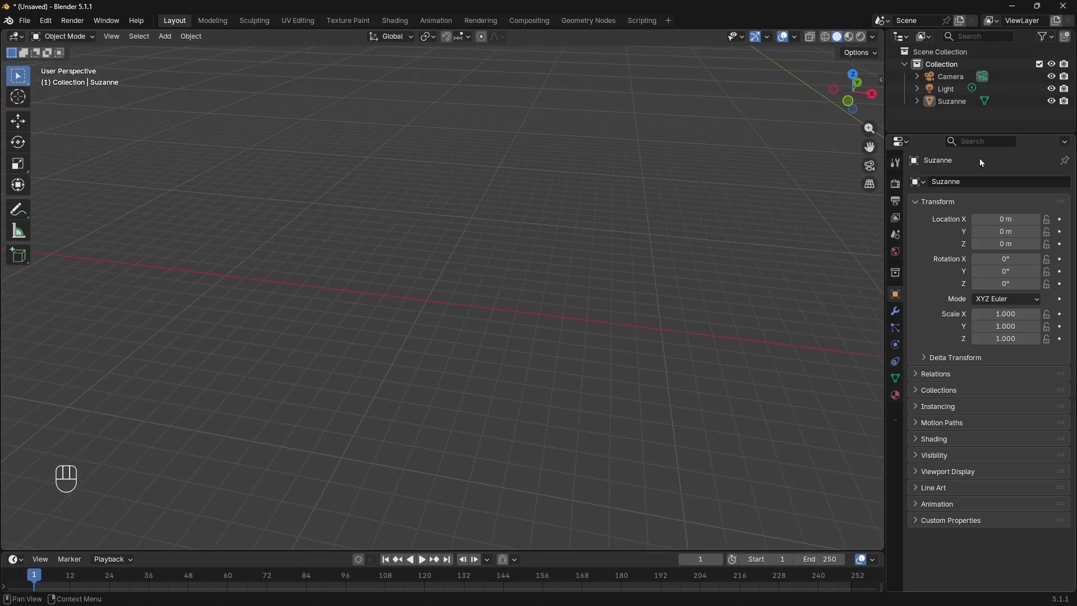
click(953, 101)
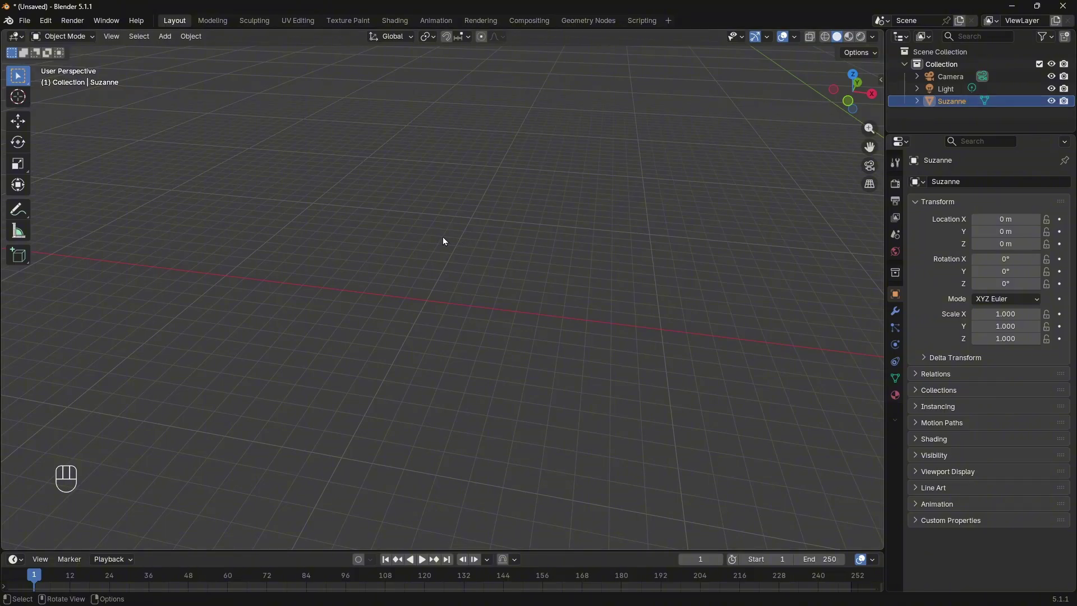
key(KP_Decimal)
scroll(442, 241, down, 8)
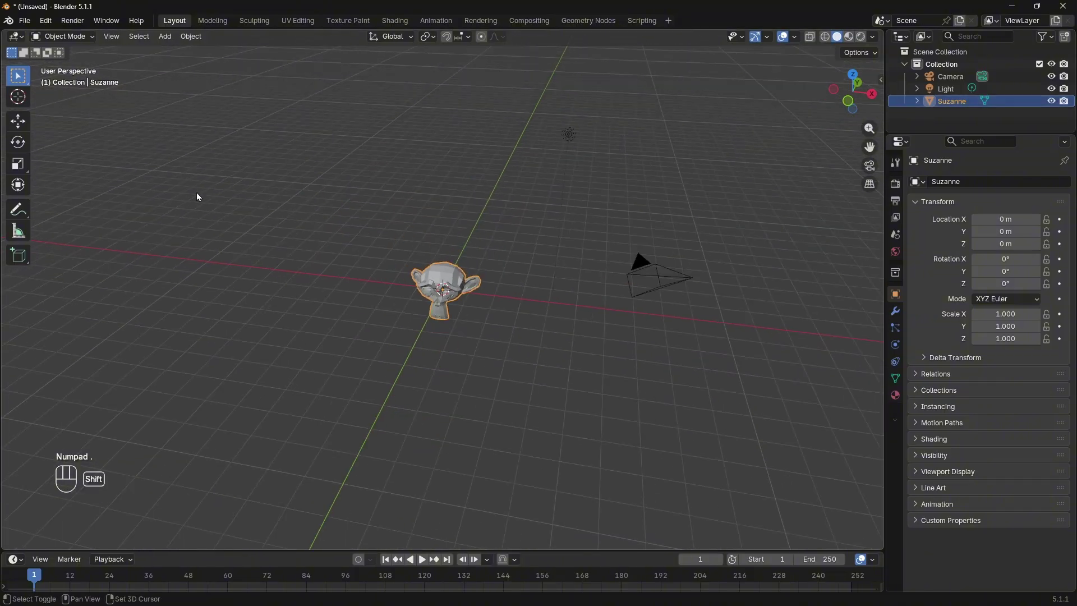
Step: Deselect the monkey, move it out of view, frame the whole scene again and orbit around it
shift+middle_drag(199, 194, 482, 238)
click(373, 252)
shift+middle_drag(373, 253, 628, 265)
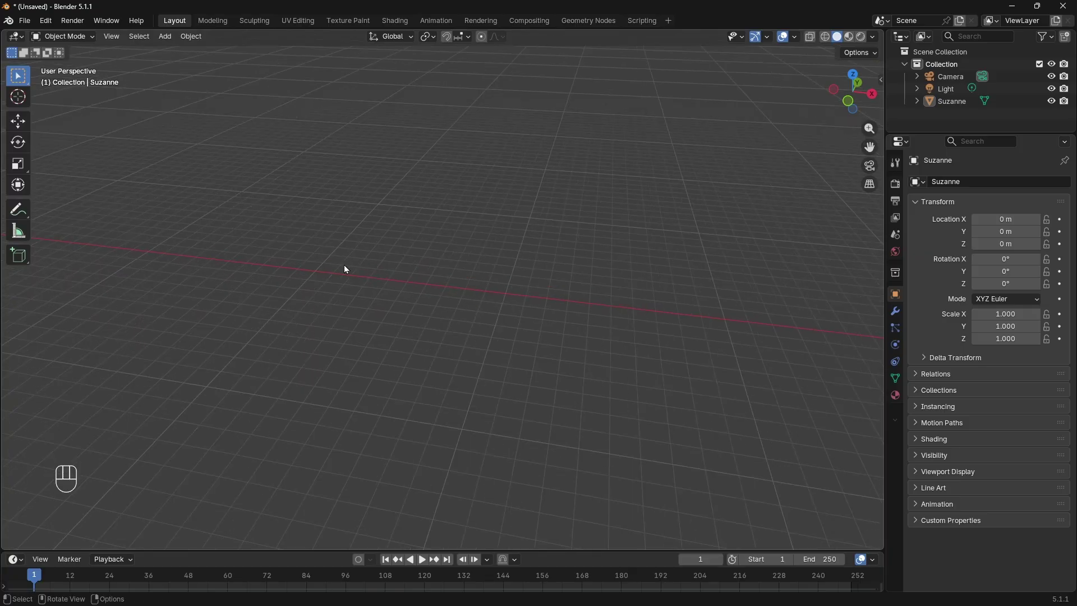
key(Home)
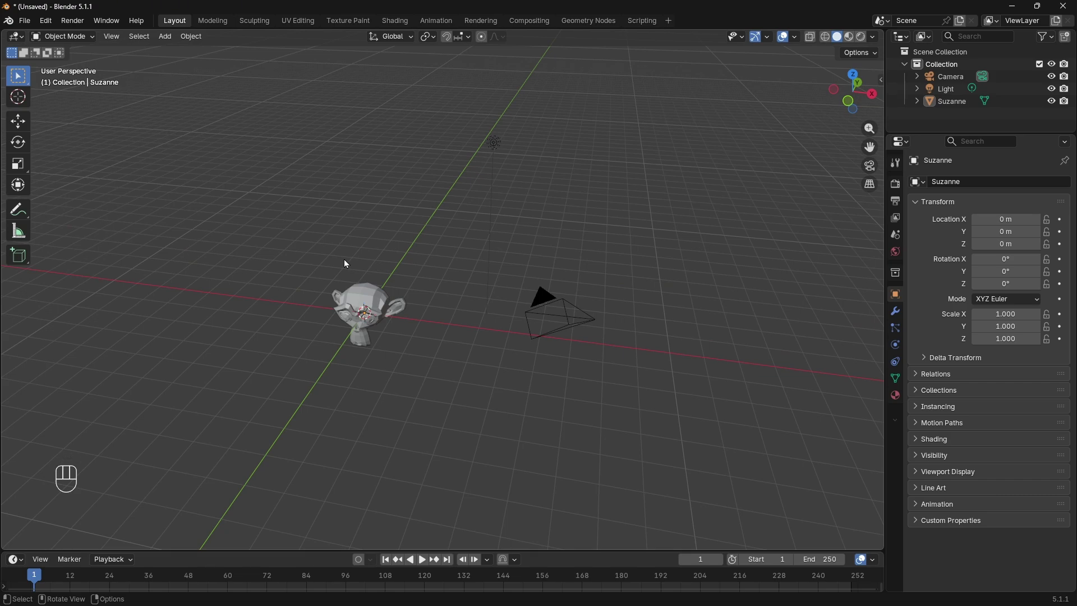
middle_drag(344, 263, 399, 266)
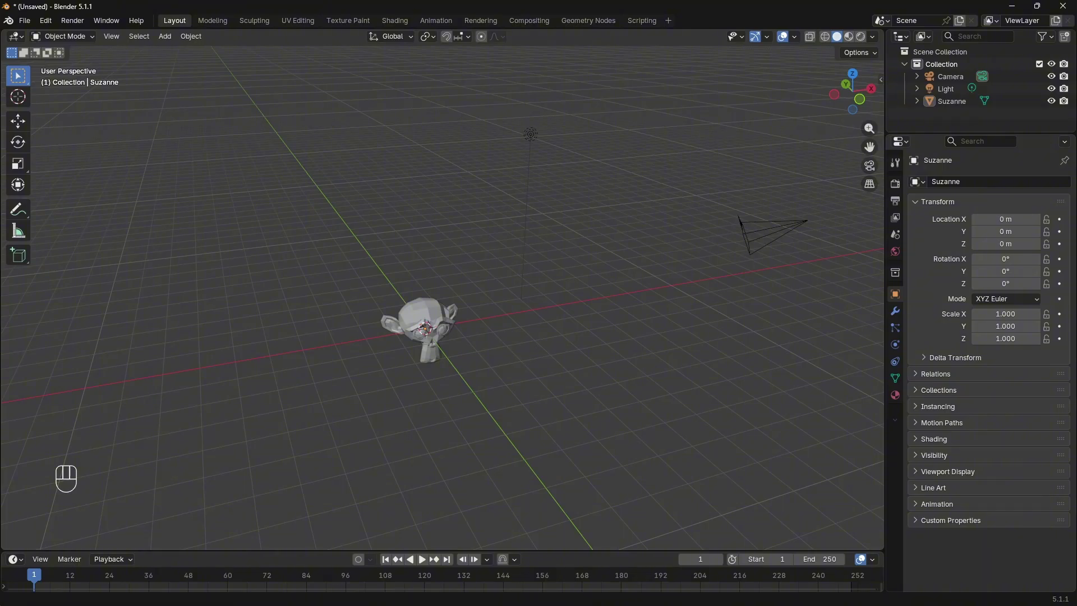
middle_drag(370, 392, 434, 357)
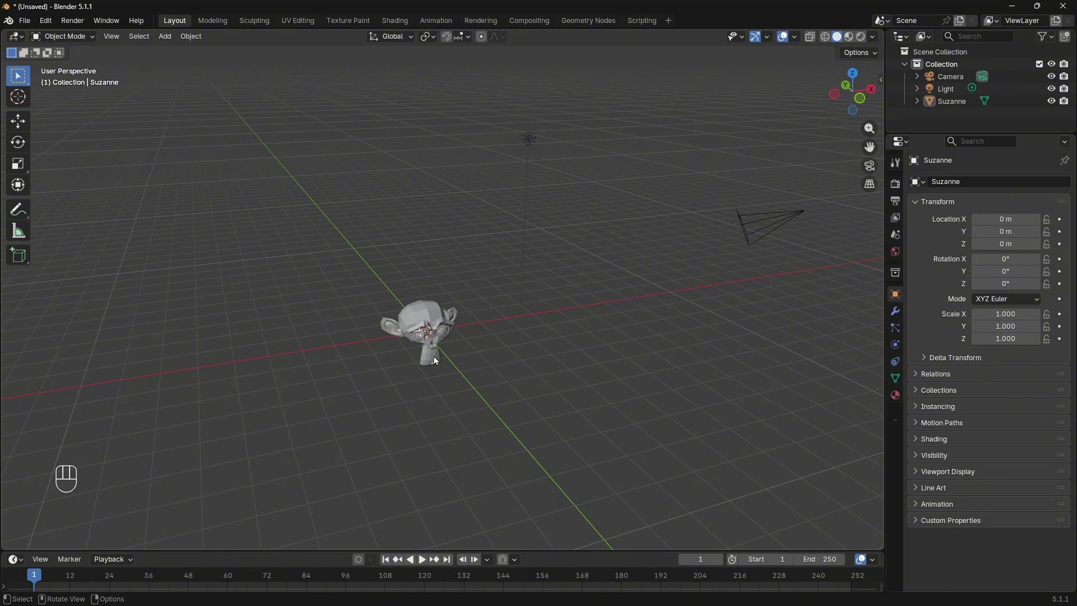
Step: Open the Input settings in the Preferences
click(48, 22)
click(59, 178)
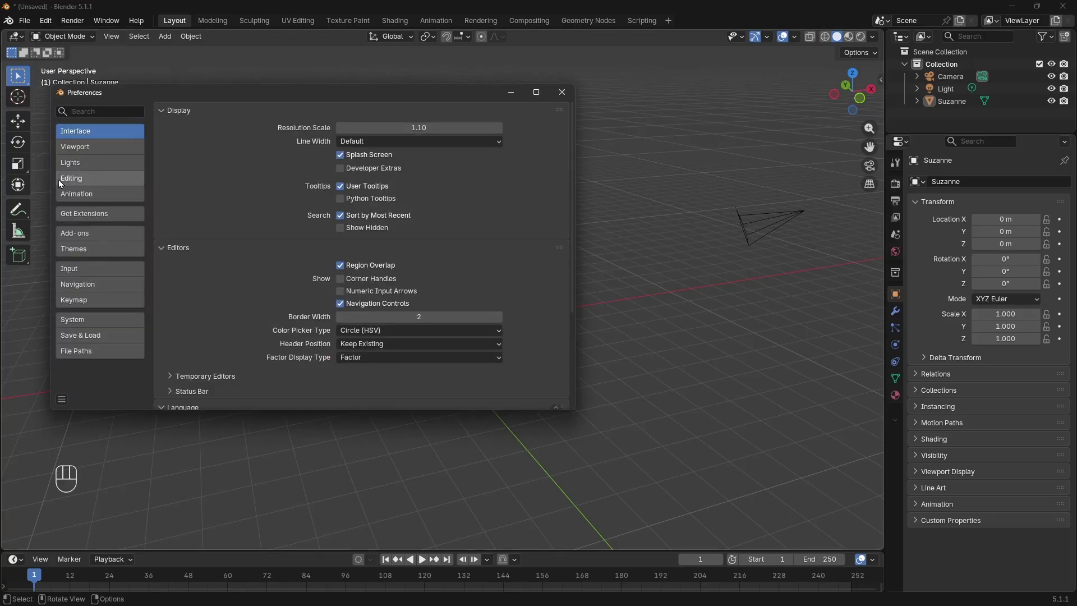
click(70, 269)
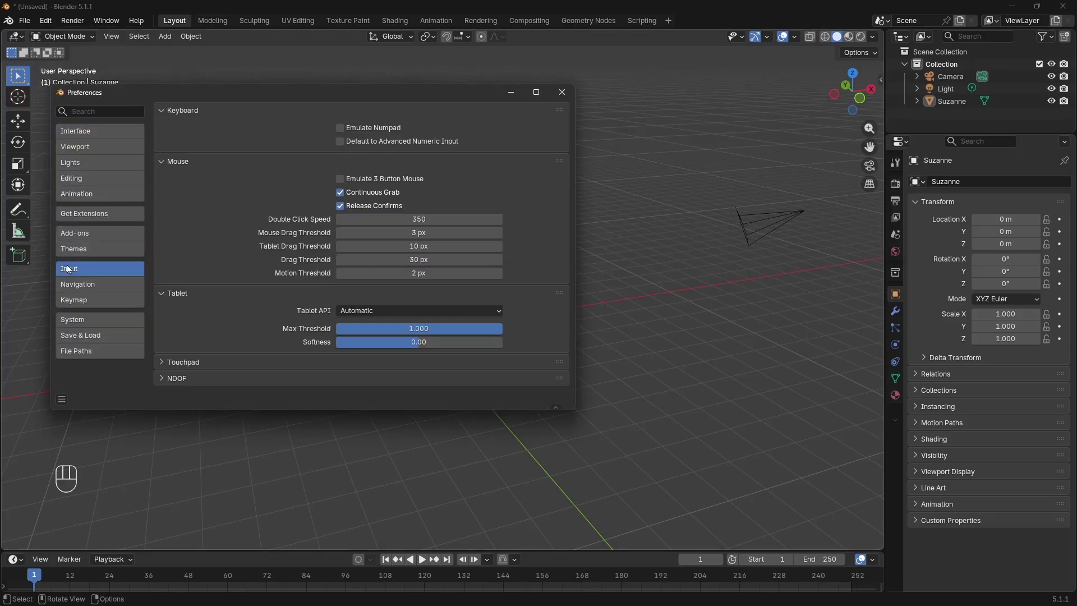